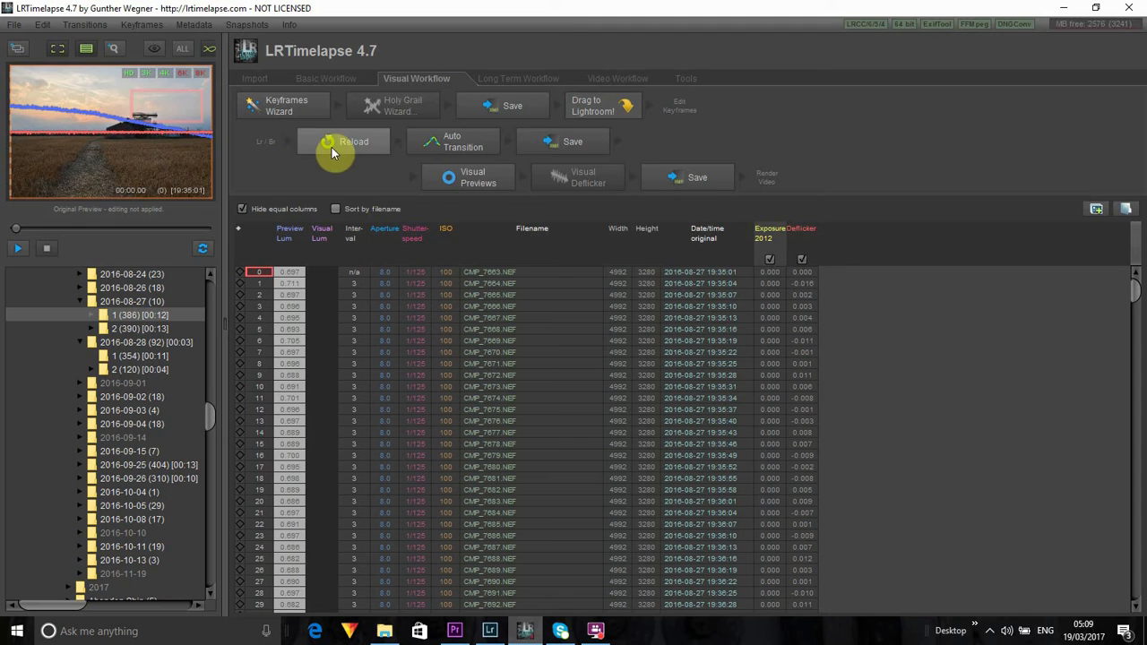
- Create two keyframes for the sequence with the Keyframes Wizard and save the metadata
left_click(276, 100)
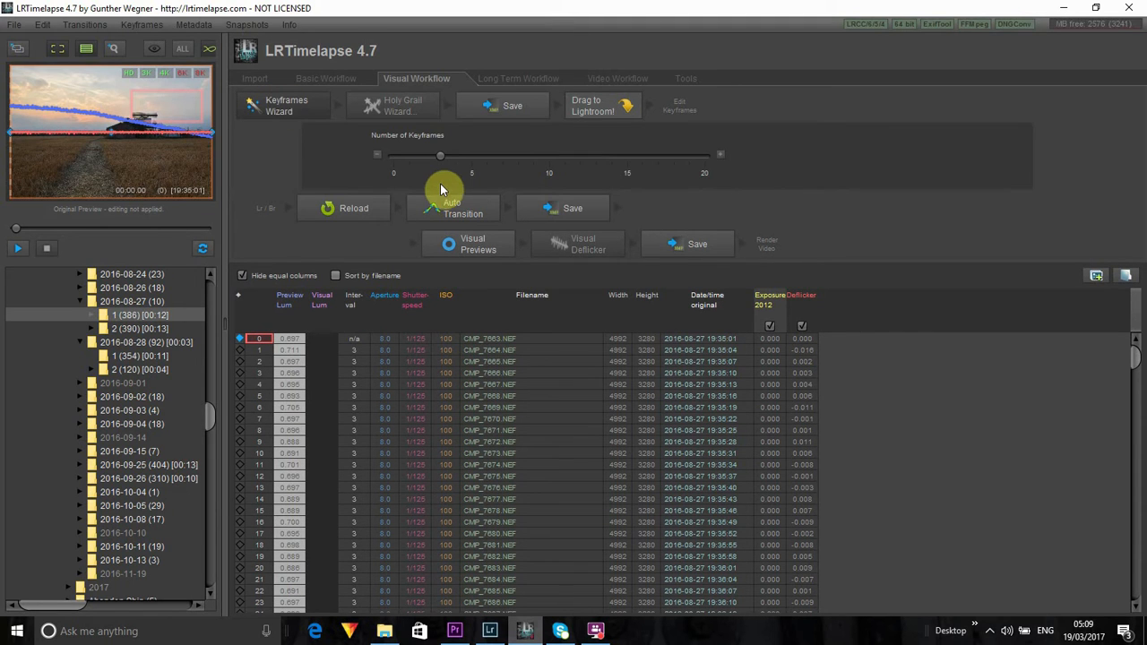
left_click_drag(440, 154, 424, 154)
left_click(502, 102)
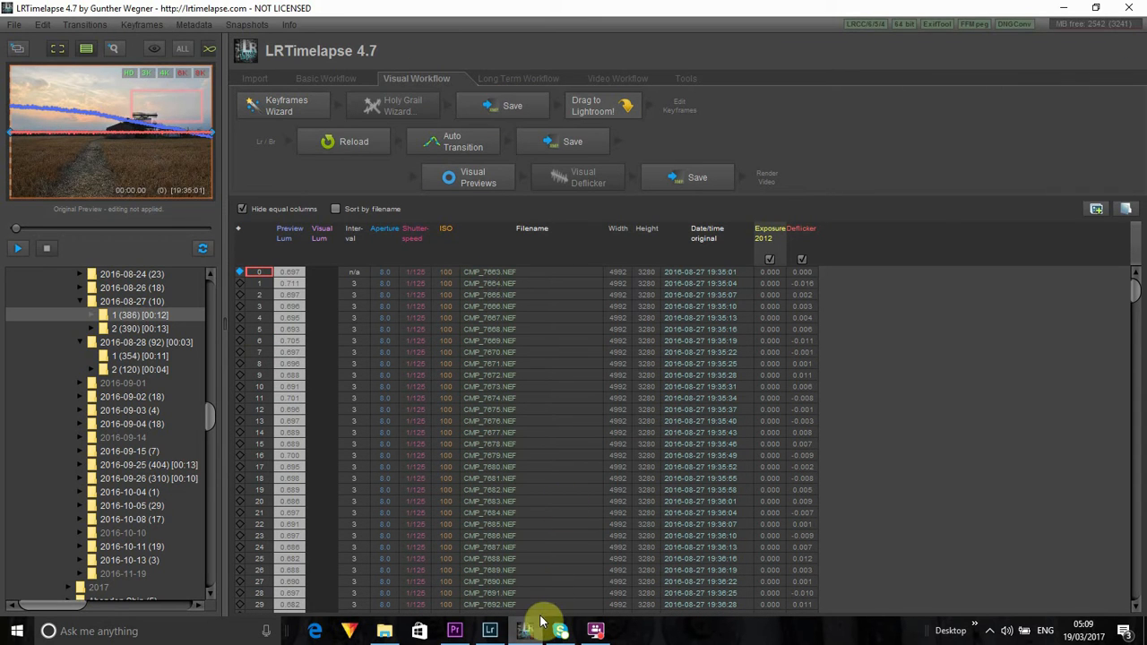
- Switch to Lightroom and read the metadata from files for the selected photos of the sequence
left_click(489, 631)
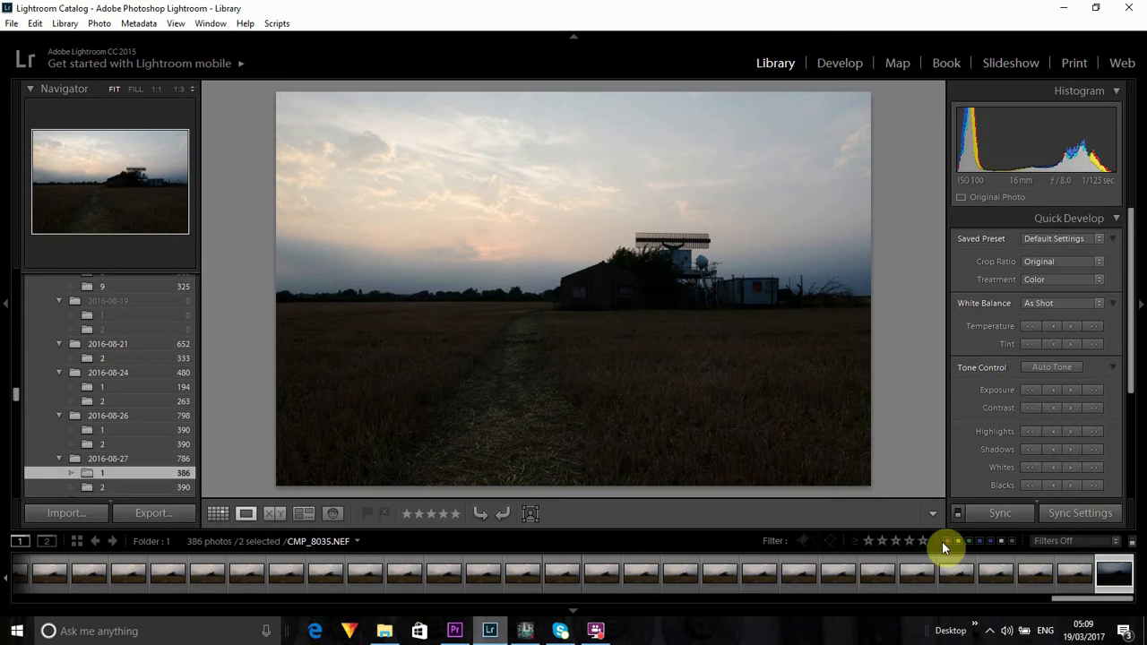
left_click(1114, 573)
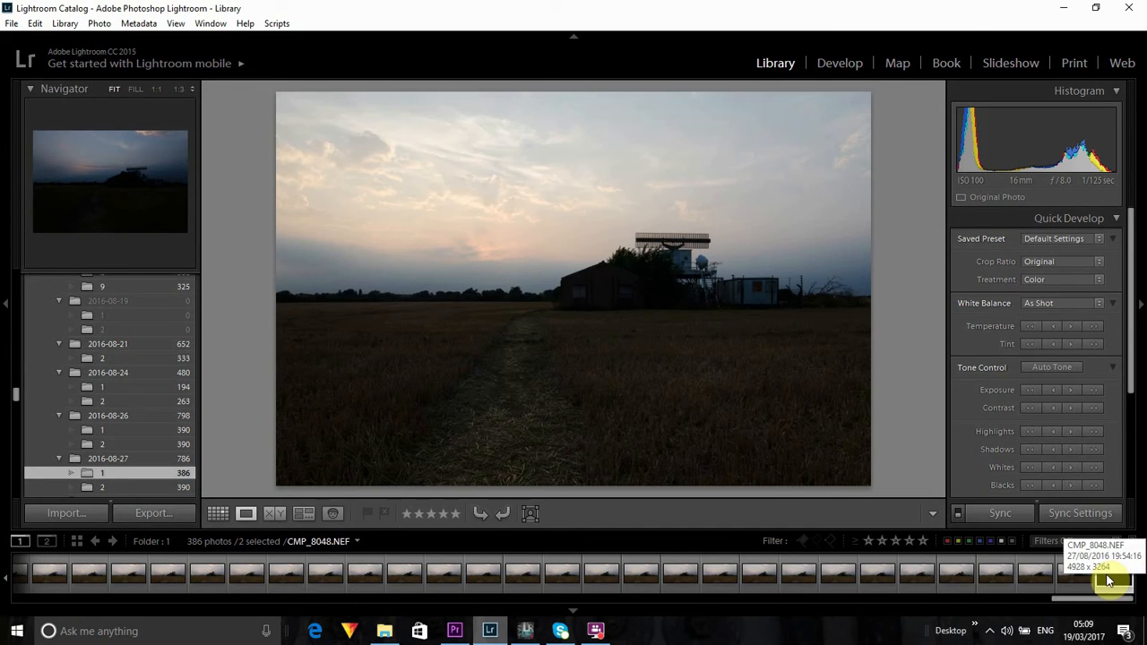
right_click(1108, 581)
mouse_move(1052, 490)
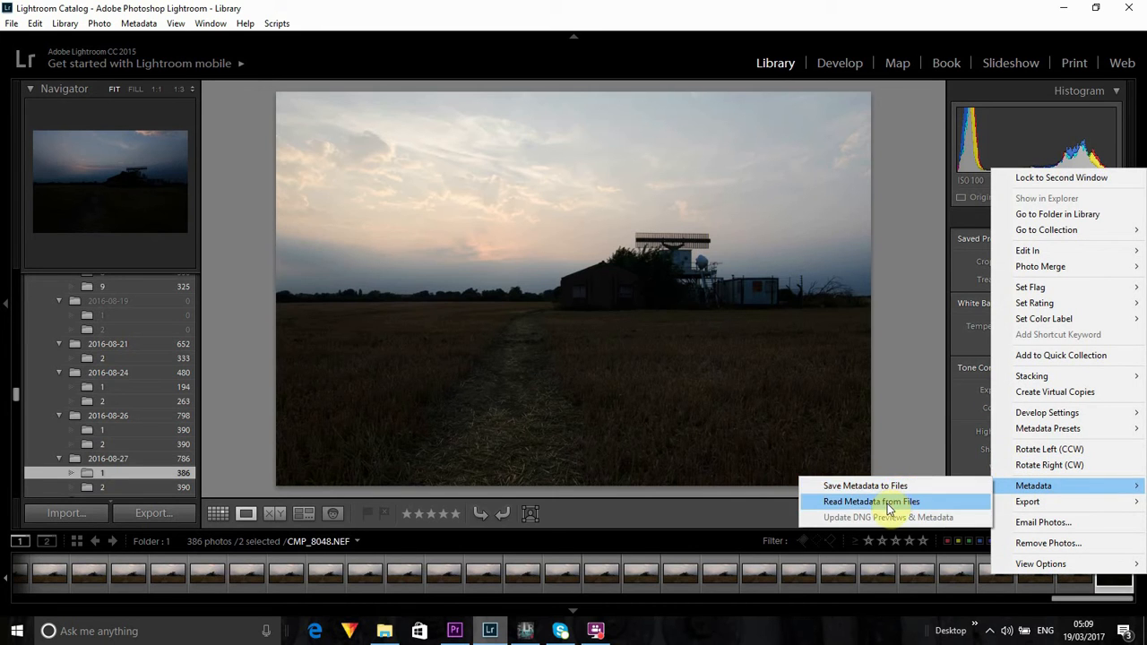
left_click(890, 507)
left_click(651, 333)
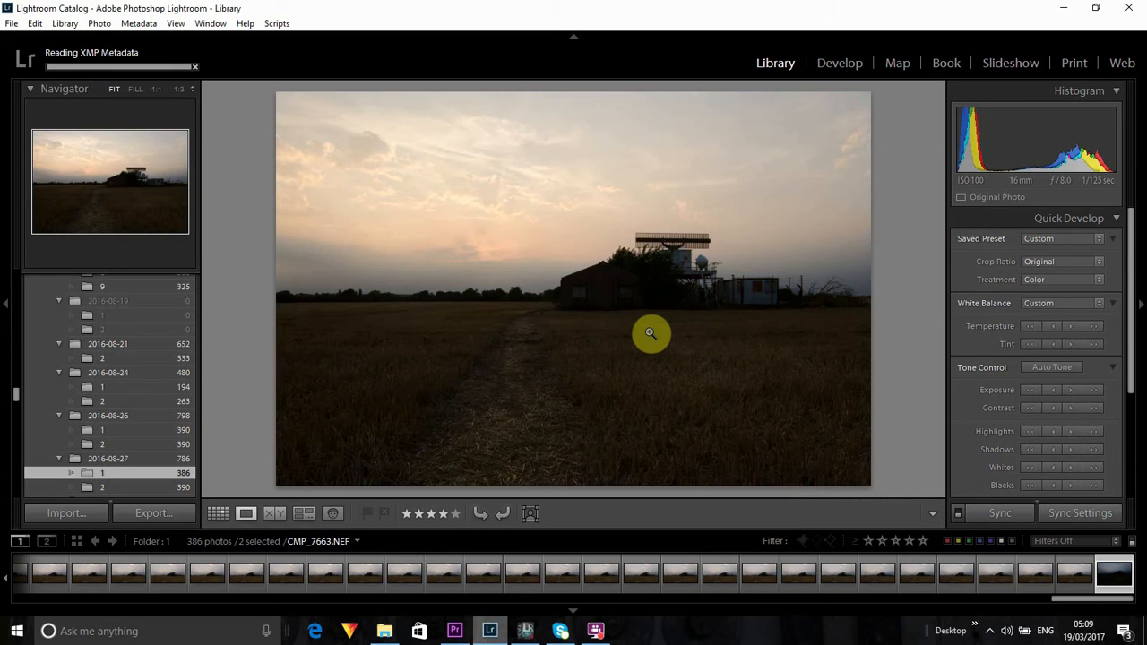
- Filter the sequence with the 01 LRT4 Keyframes preset and open the first keyframe in the Develop module
left_click(1065, 540)
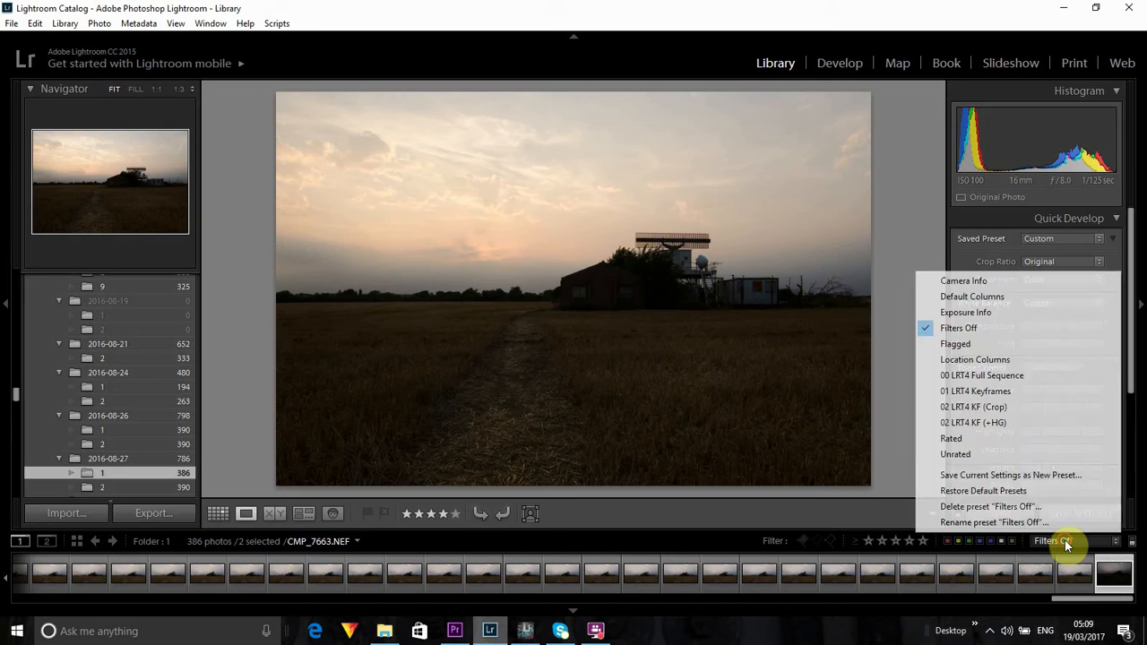
left_click(987, 393)
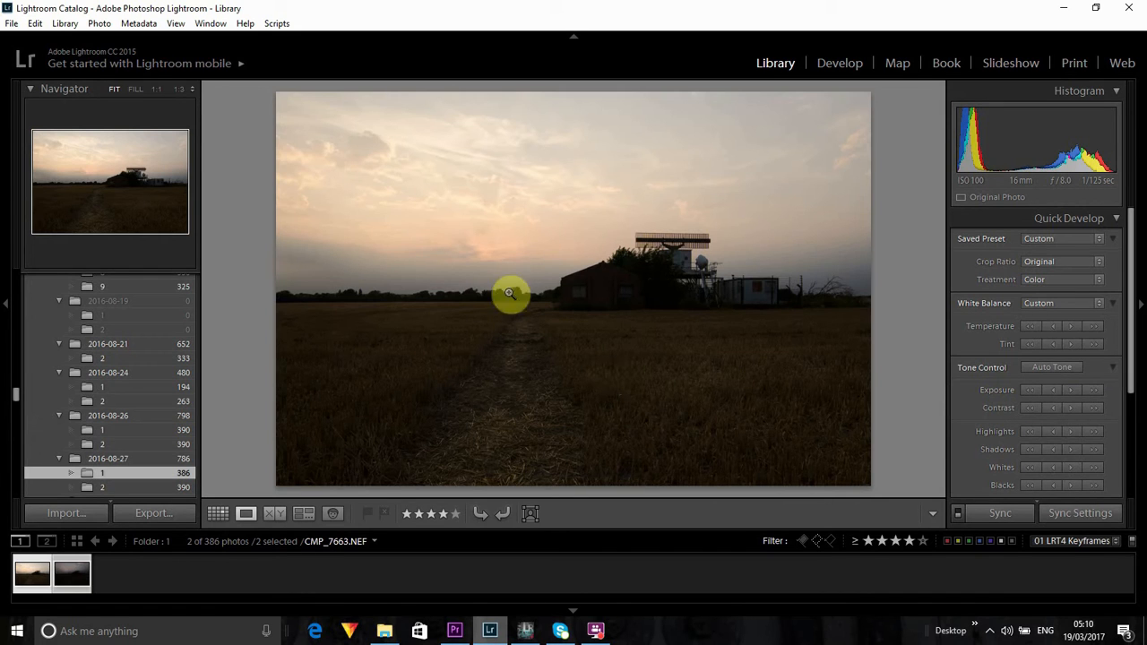
left_click(830, 60)
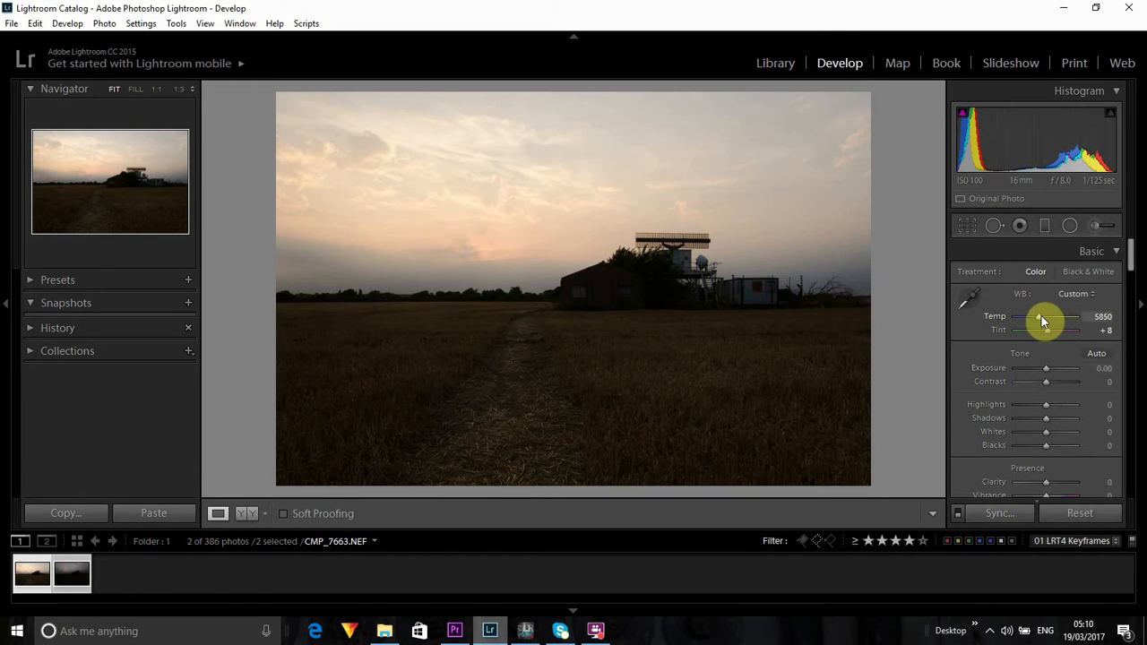
- Set the first keyframe's Temp to 6405, Highlights to -60, Shadows to +17 and Contrast to +17
left_click_drag(1039, 316, 1043, 315)
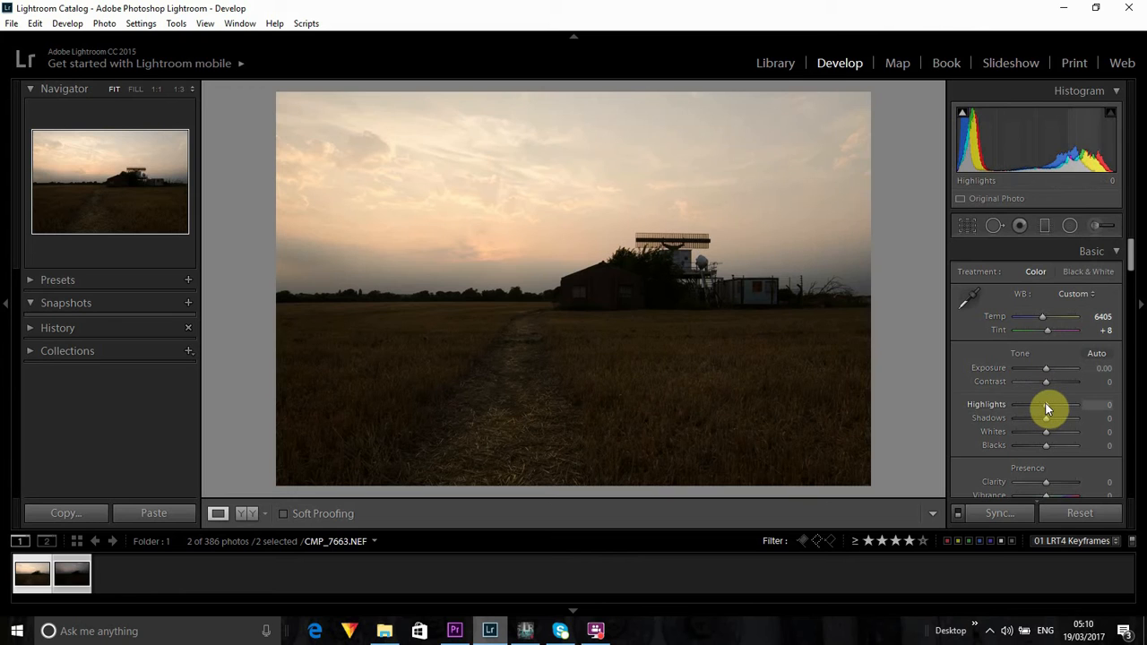
left_click_drag(1046, 404, 1028, 406)
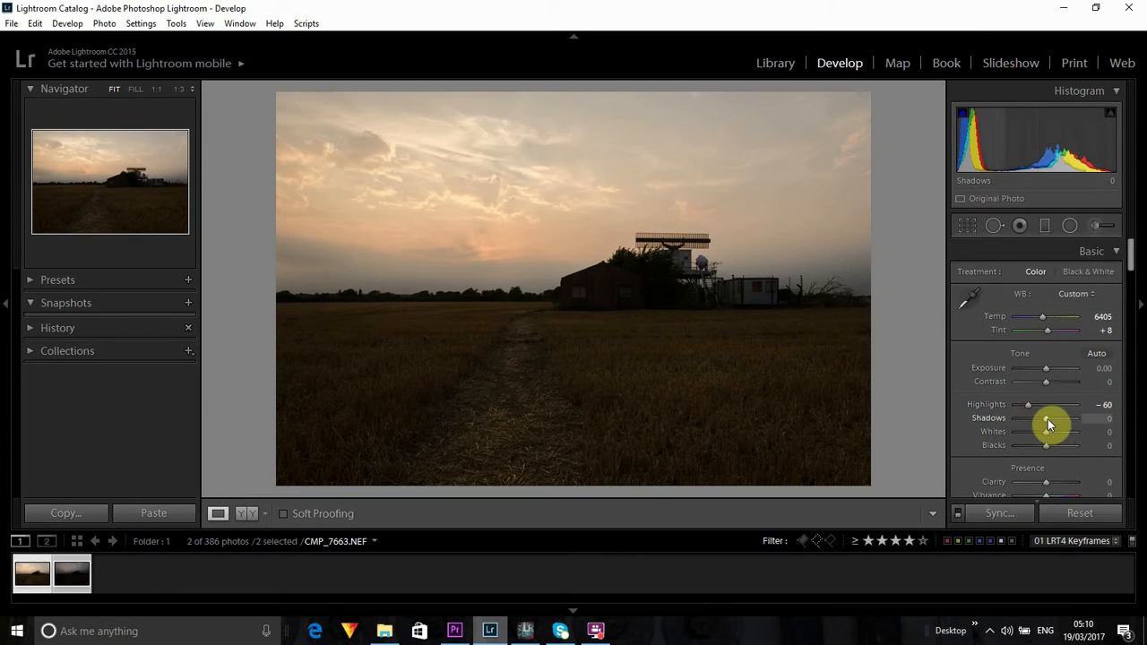
left_click_drag(1048, 417, 1052, 418)
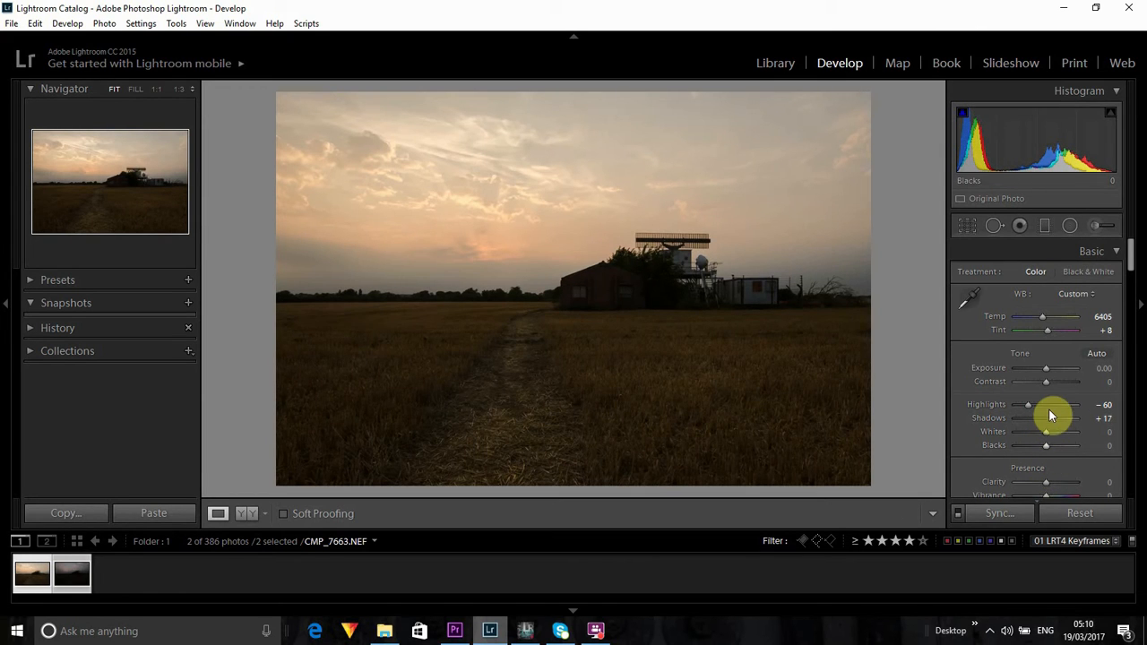
left_click_drag(1046, 380, 1051, 381)
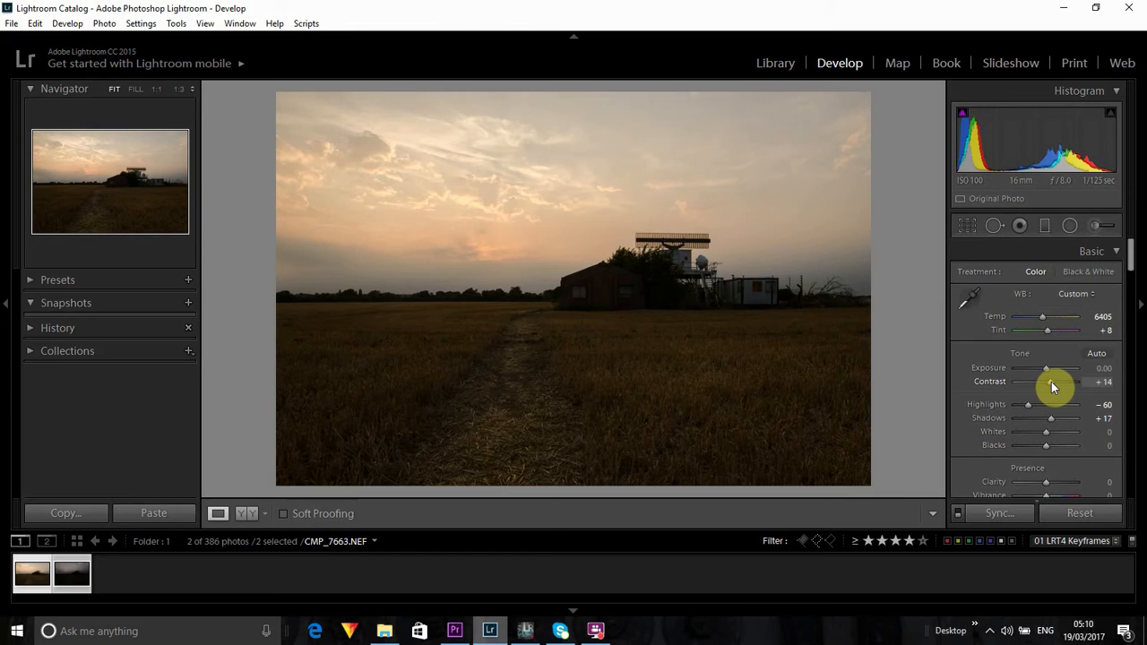
- Lower the sky's graduated filter towards the horizon and set its Clarity to 17, Contrast to 17 and Highlights to -33
left_click(1045, 225)
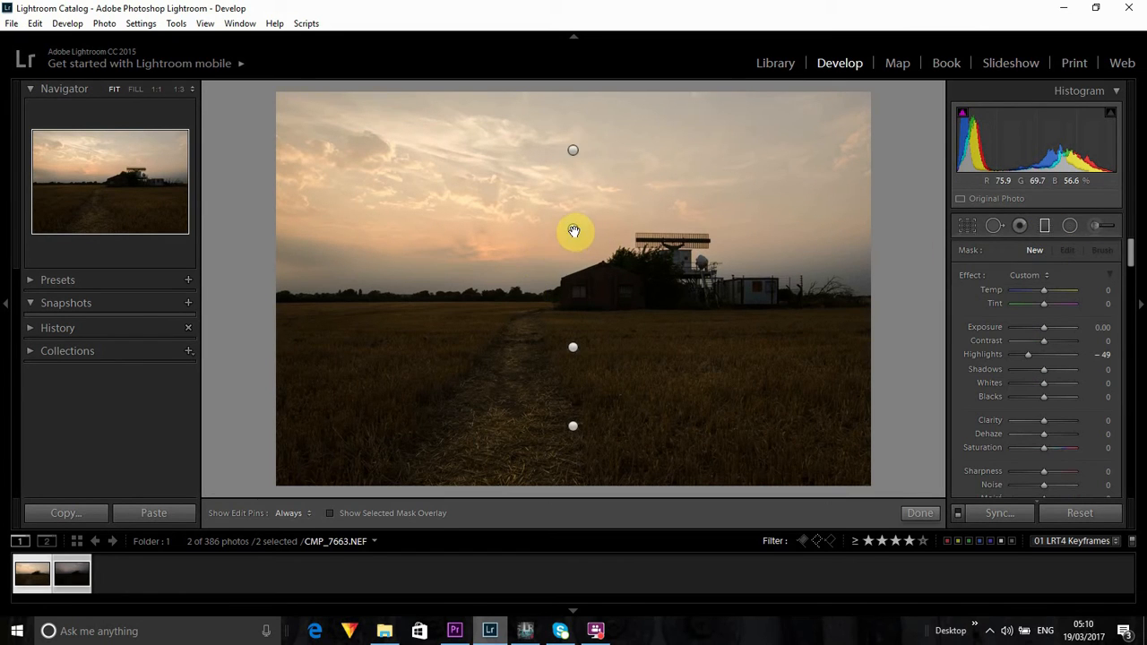
left_click(573, 228)
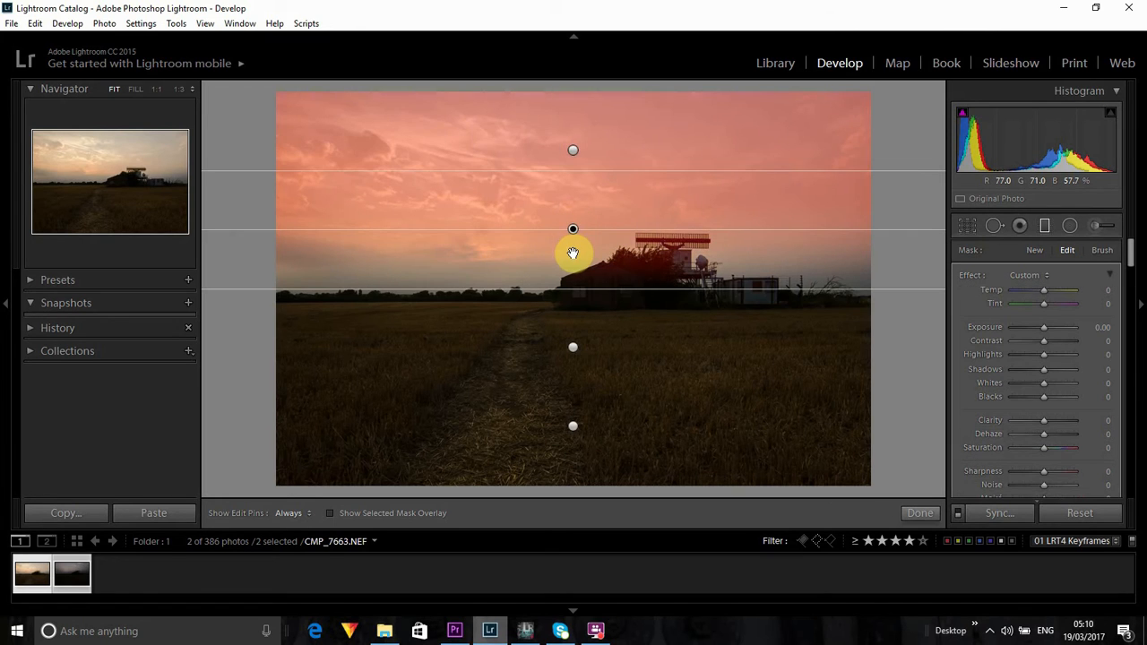
left_click_drag(573, 231, 573, 261)
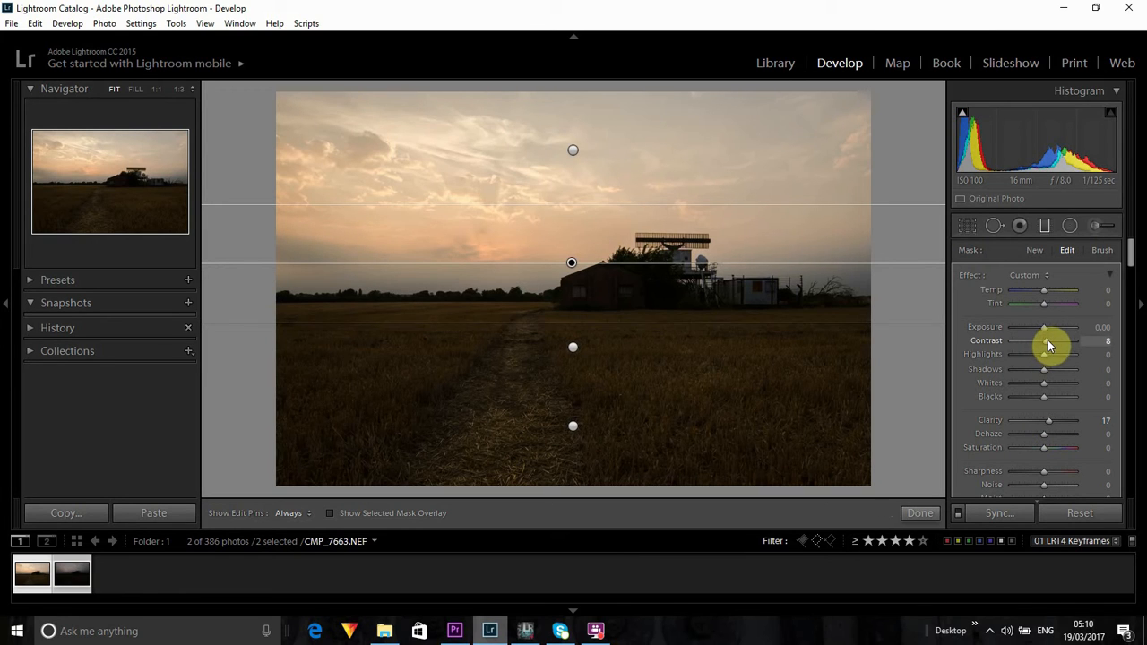
left_click_drag(1046, 339, 1049, 340)
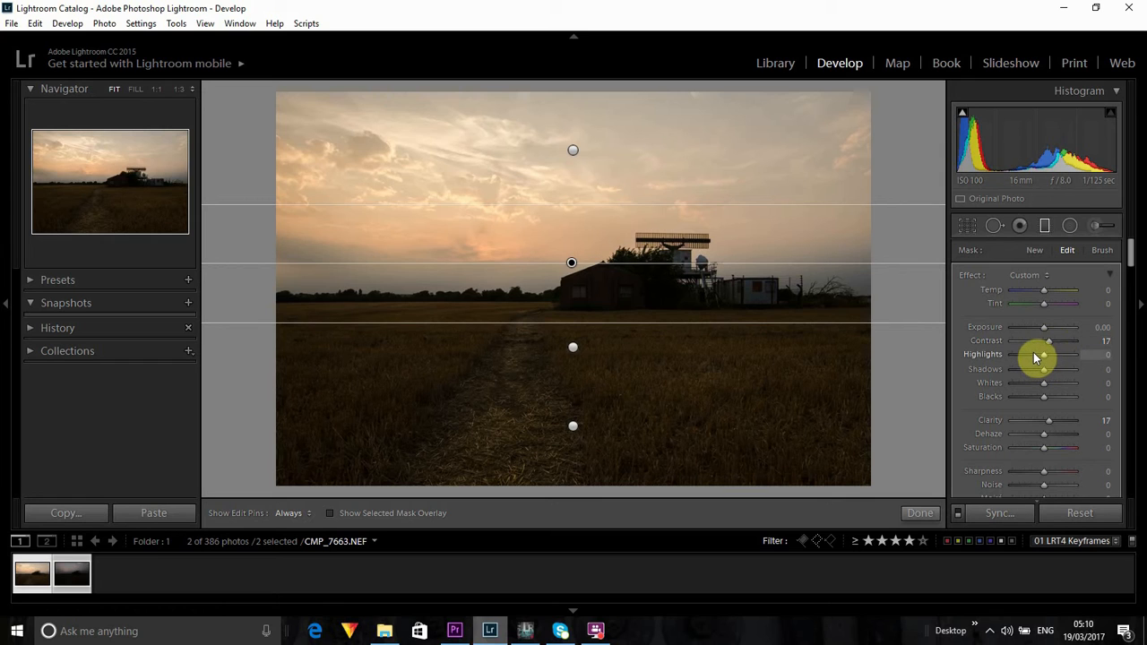
left_click(1037, 356)
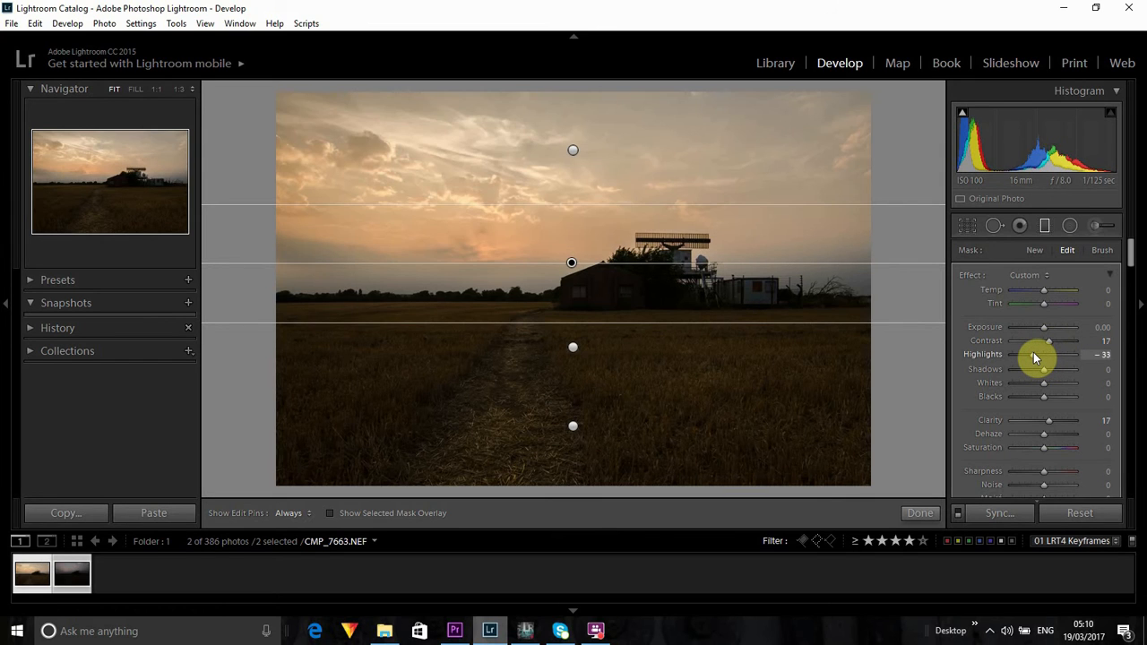
left_click(917, 512)
- Crop the first keyframe to 16 x 9, trimming the foreground and keeping the full sky
left_click(968, 227)
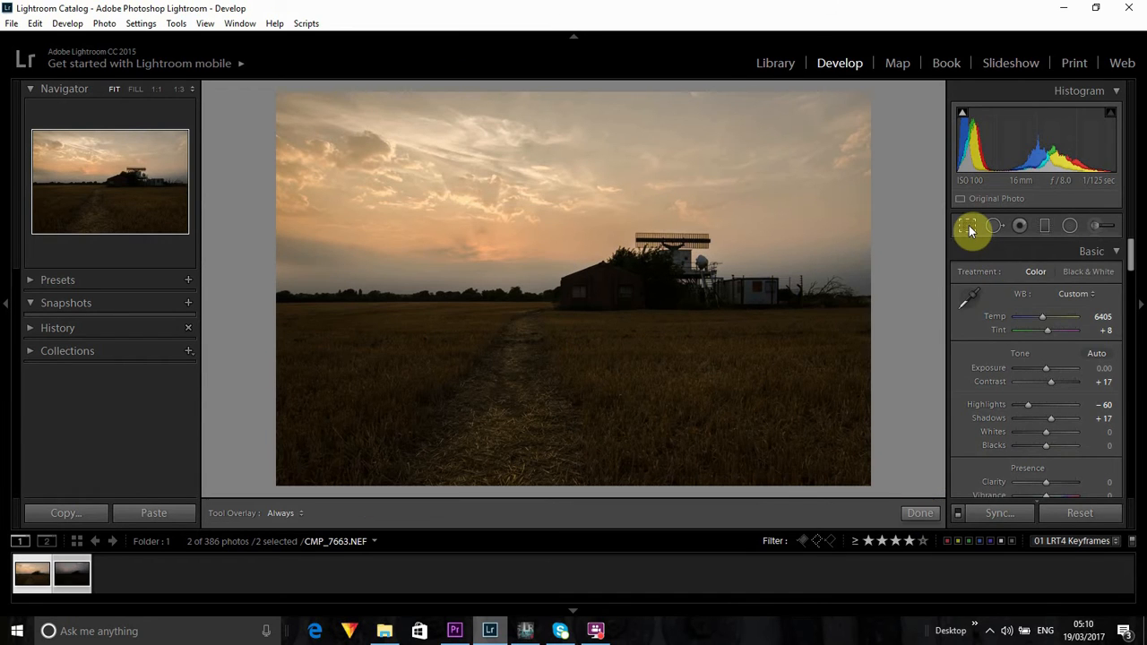
left_click(1074, 277)
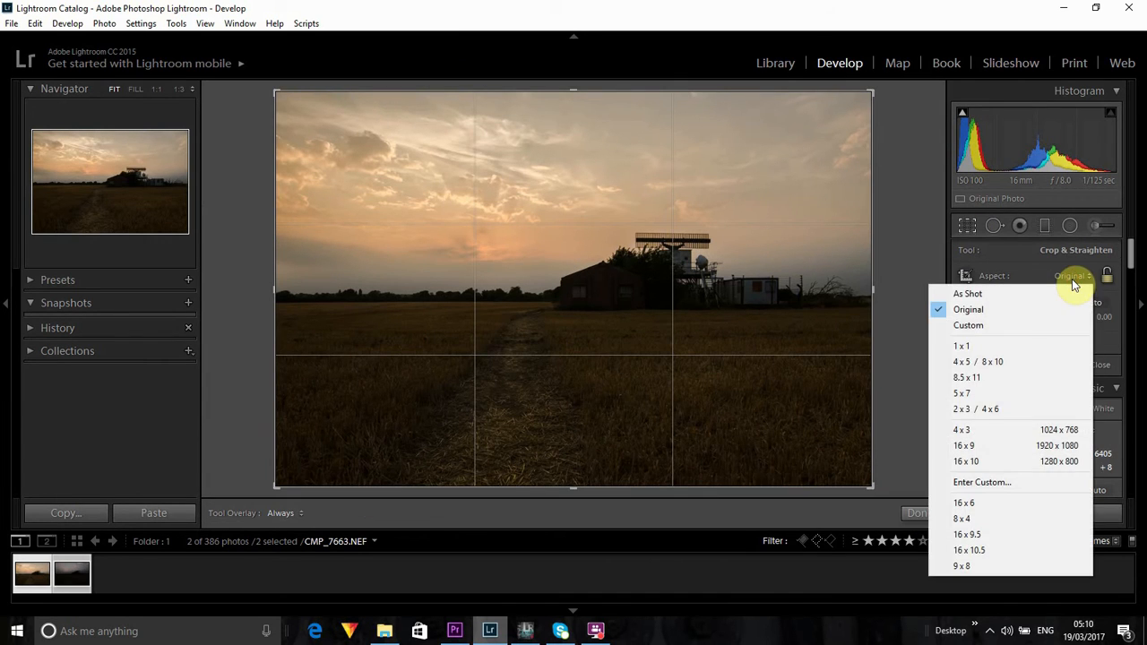
left_click(979, 445)
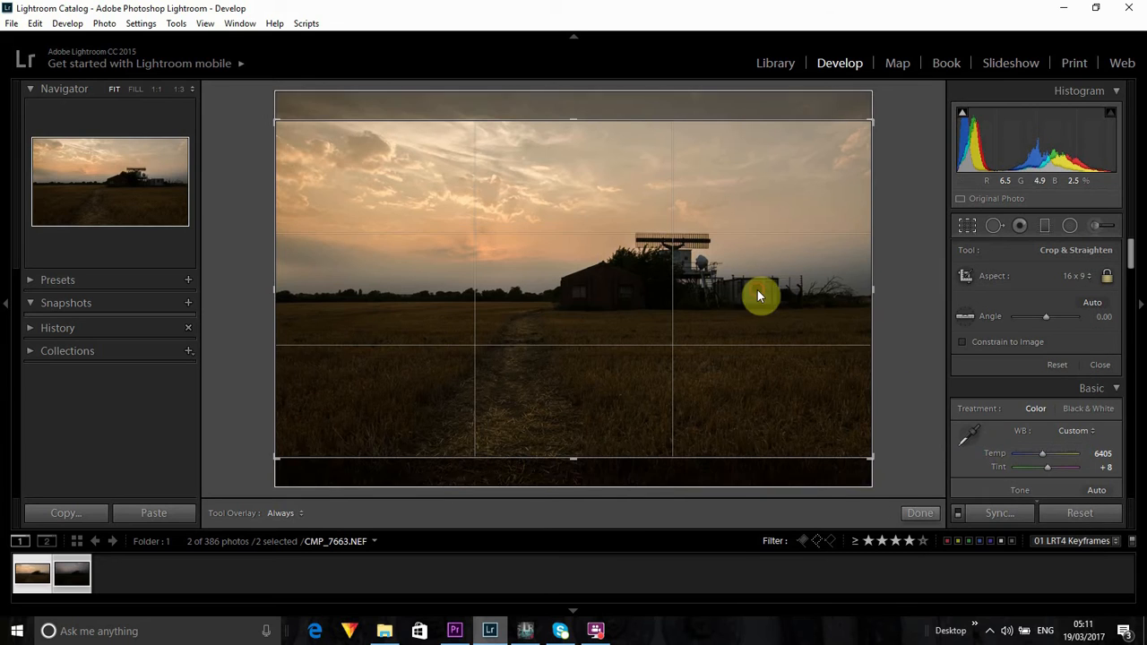
left_click_drag(757, 290, 775, 427)
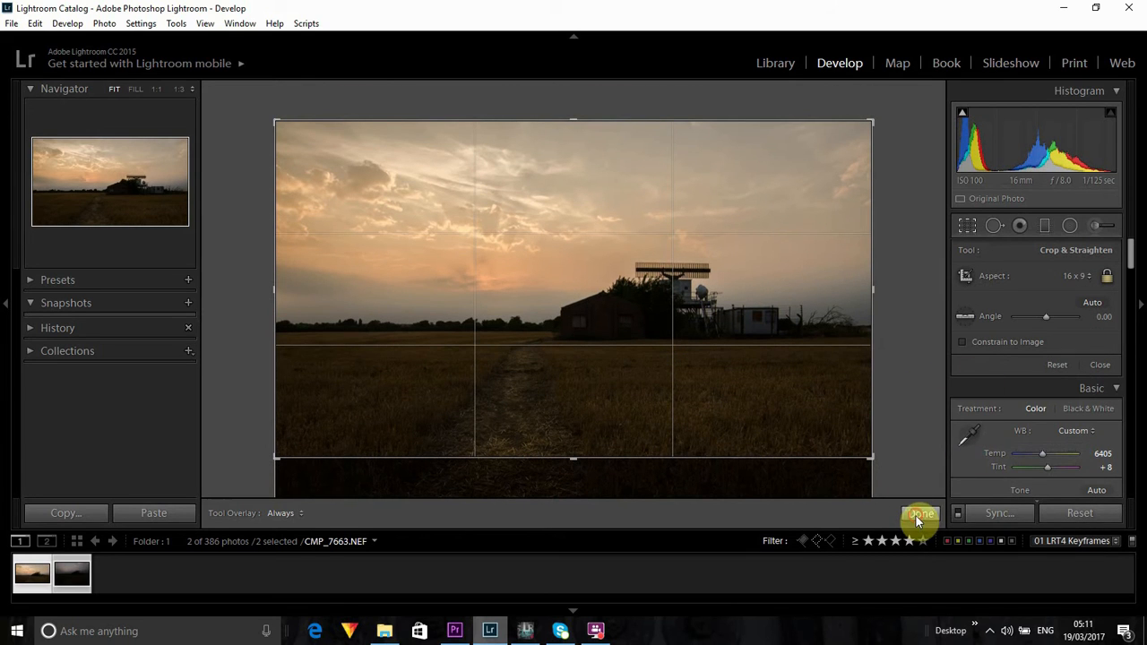
left_click(919, 515)
- Enable lens profile corrections and set the first keyframe's Clarity to +7
left_click_drag(1131, 264, 1130, 375)
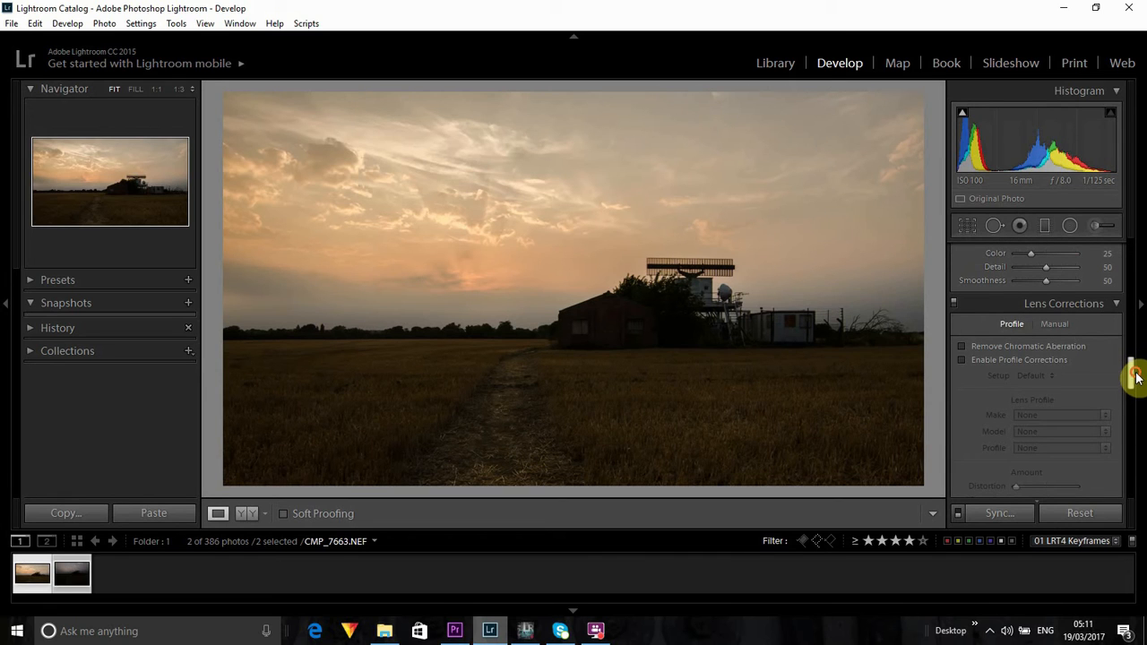
left_click(962, 361)
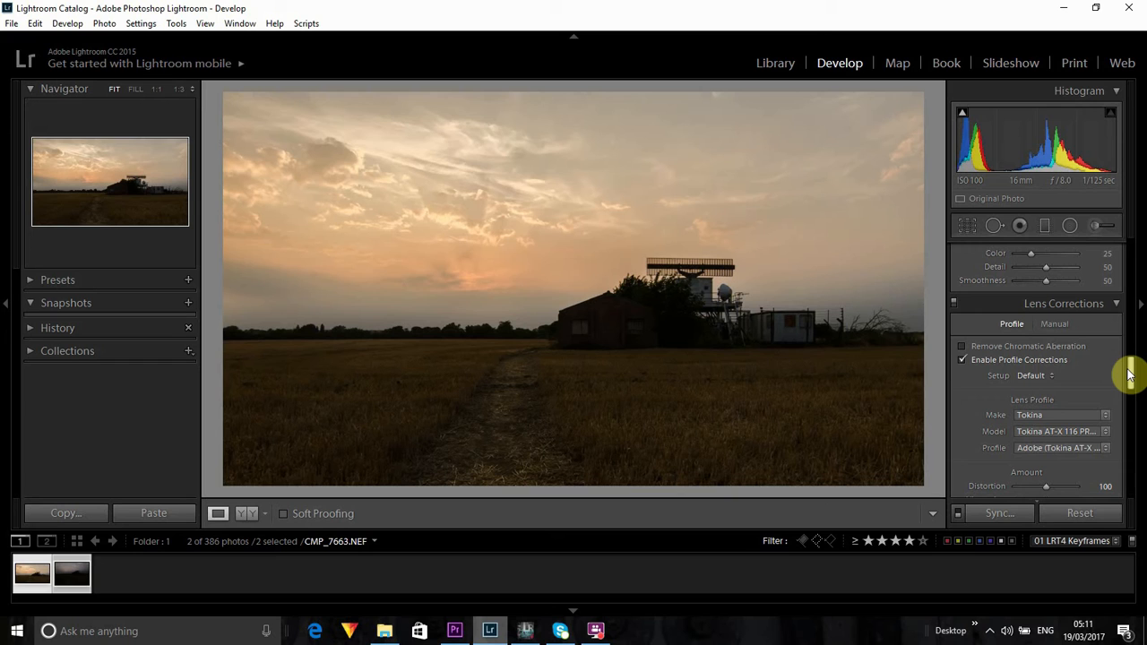
left_click_drag(1131, 375, 1131, 255)
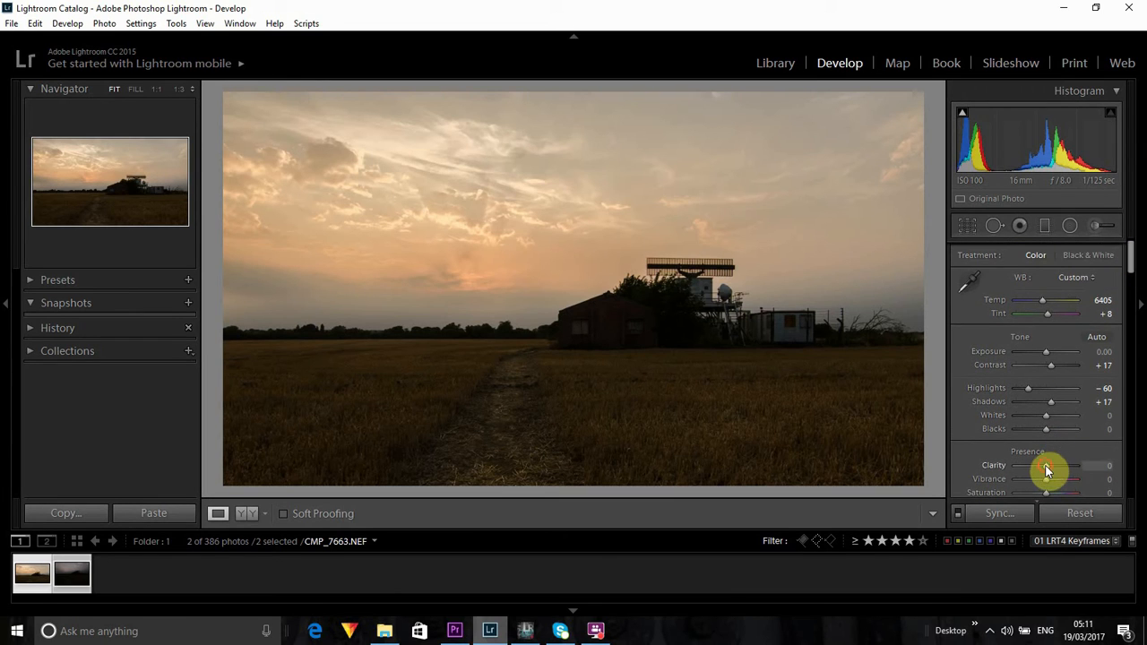
left_click_drag(1047, 464, 1048, 465)
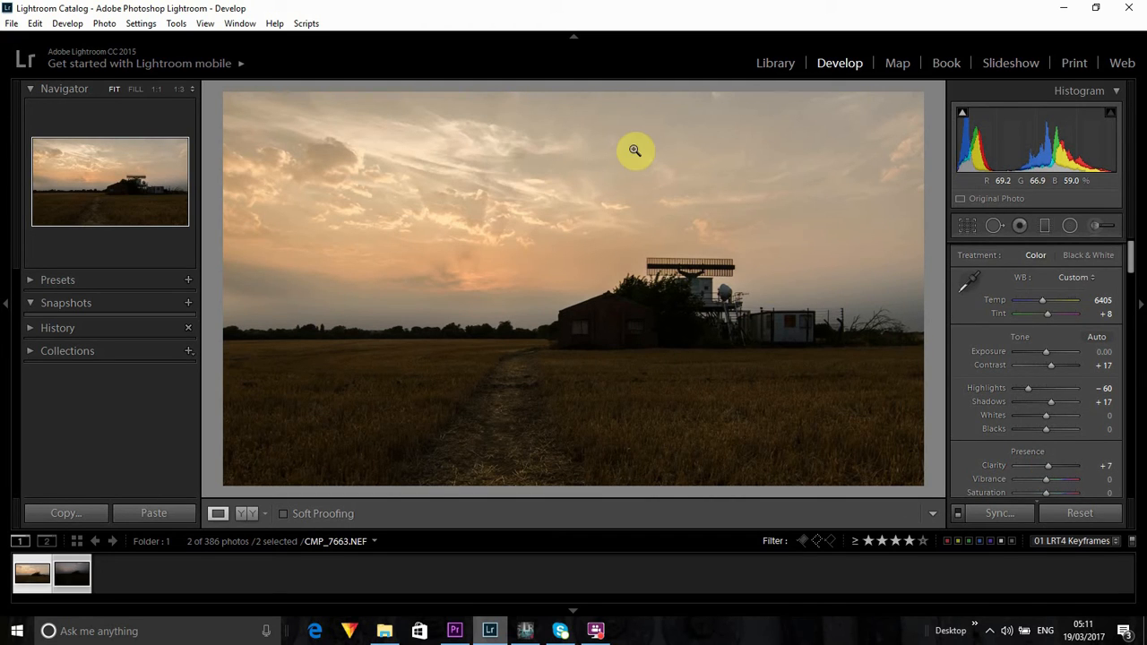
- Sync the edits to the second keyframe with the 01 LRTimelapse Sync Keyframes script, and synchronize the settings with only Crop included
left_click(307, 25)
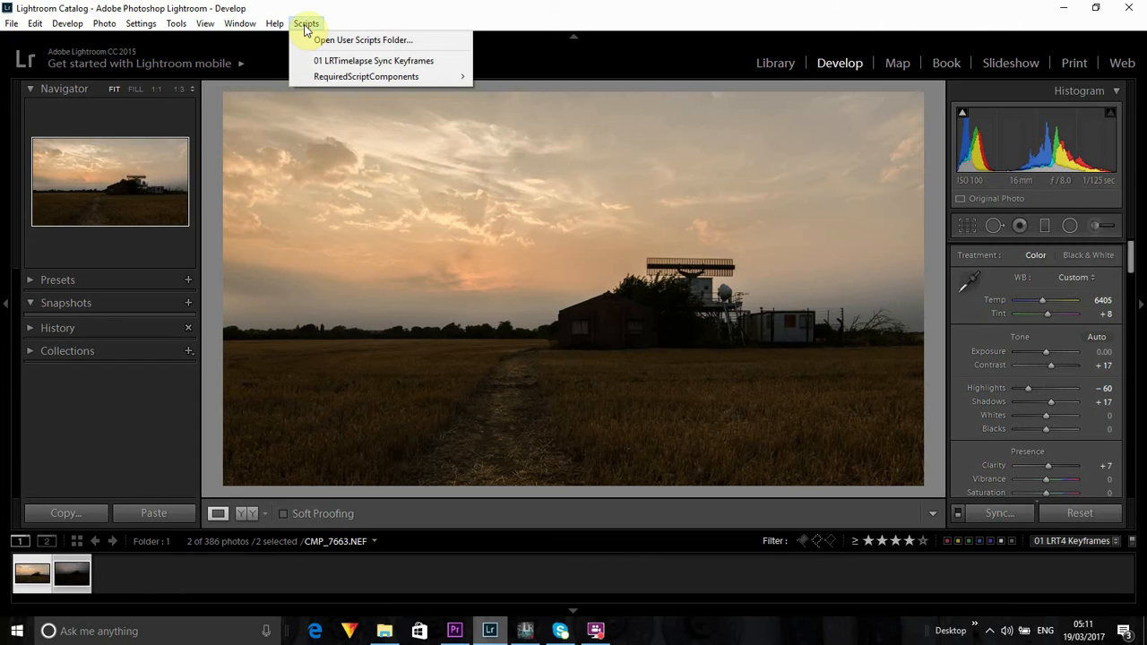
left_click(351, 61)
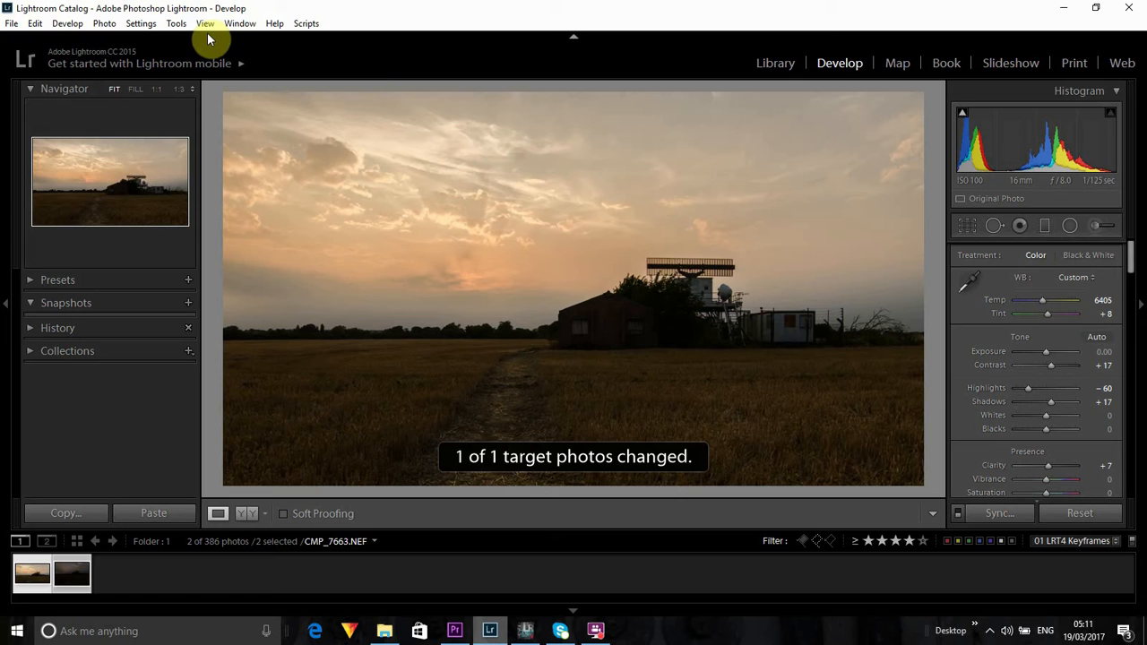
left_click(144, 25)
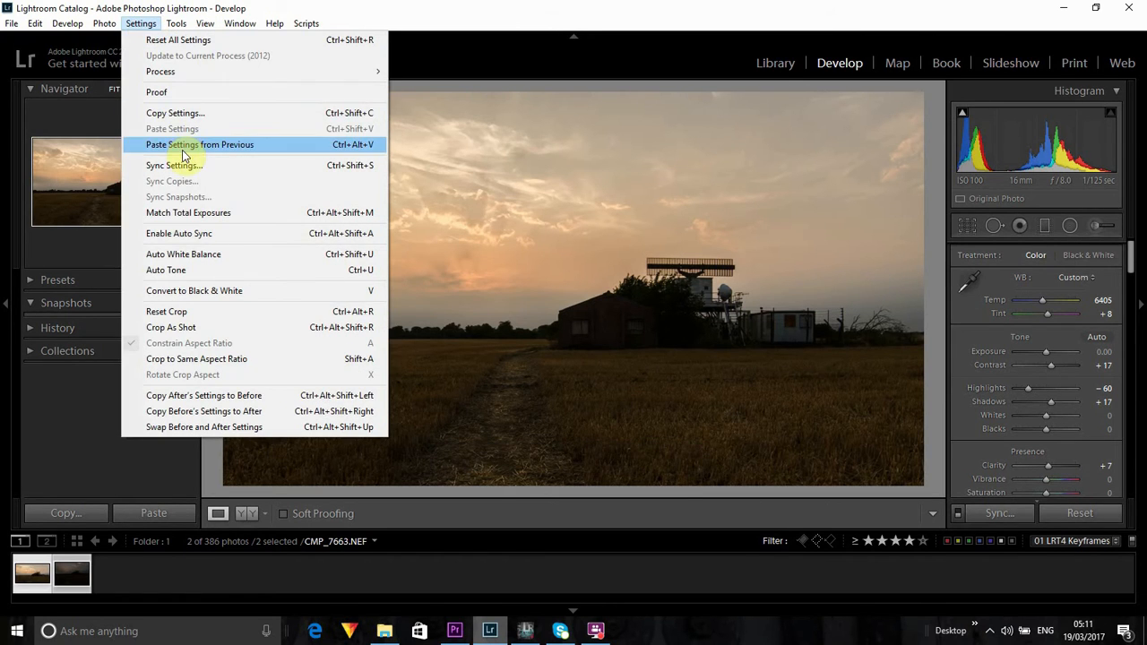
left_click(182, 166)
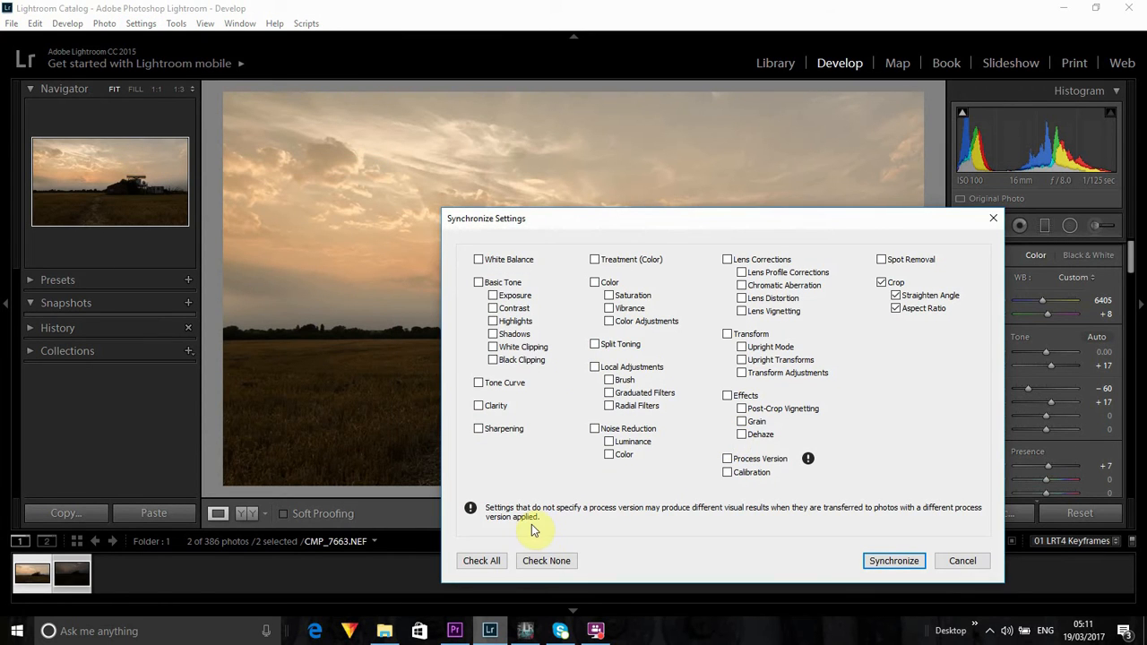
left_click(543, 561)
left_click(882, 283)
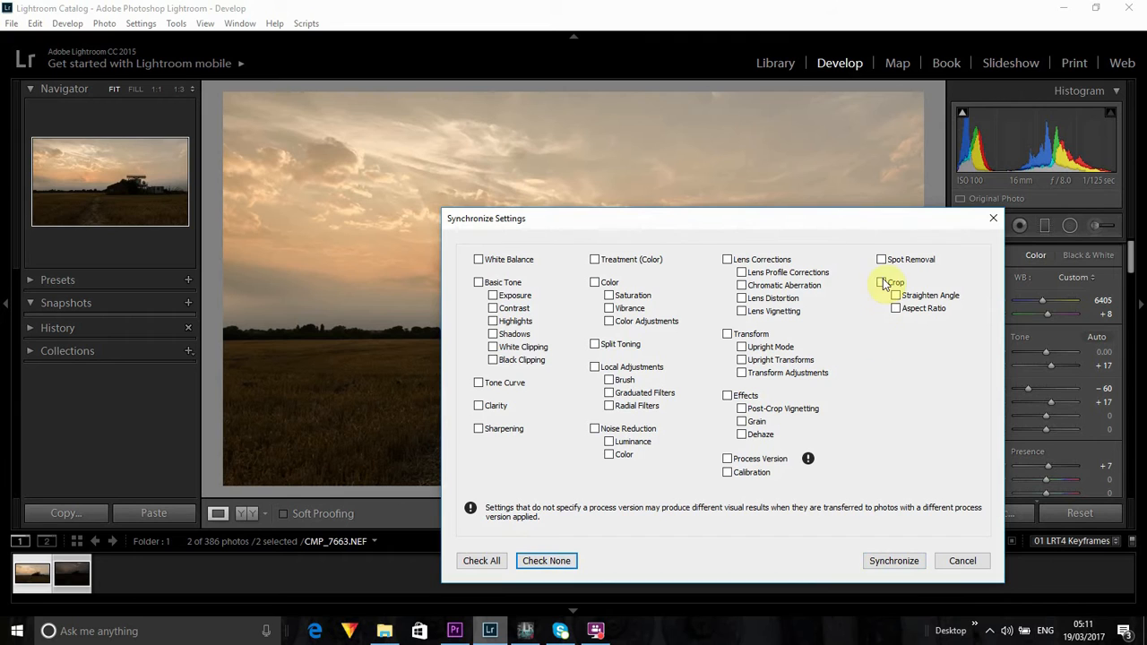
left_click(893, 561)
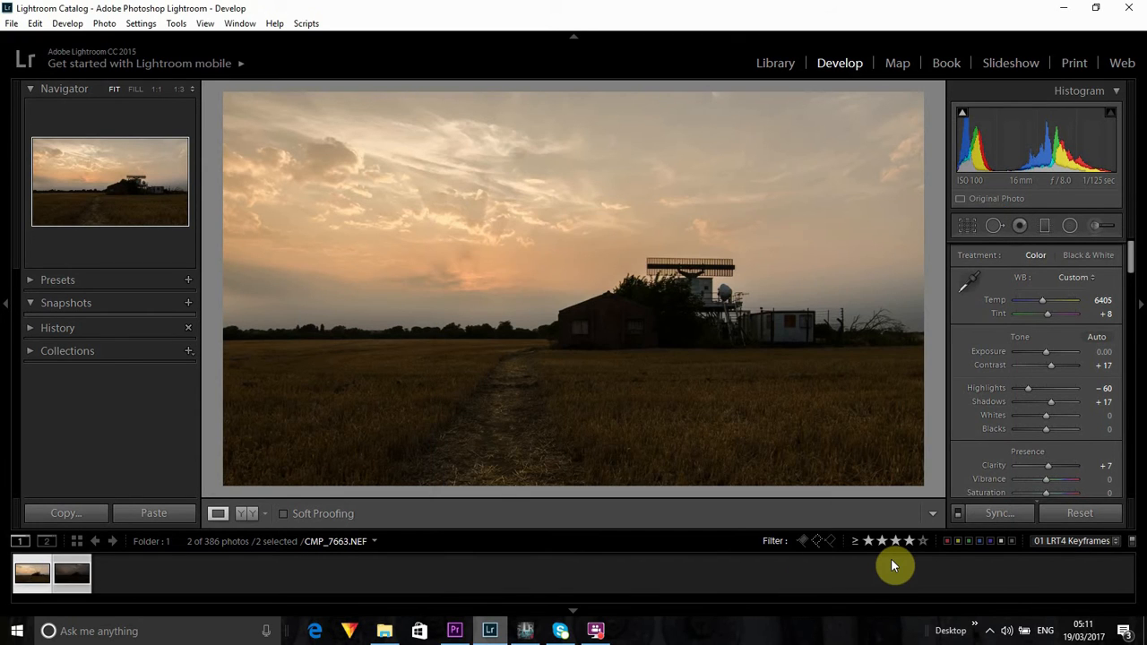
- Set the second keyframe's Exposure to +1.31 and its Highlights to -31
left_click(78, 579)
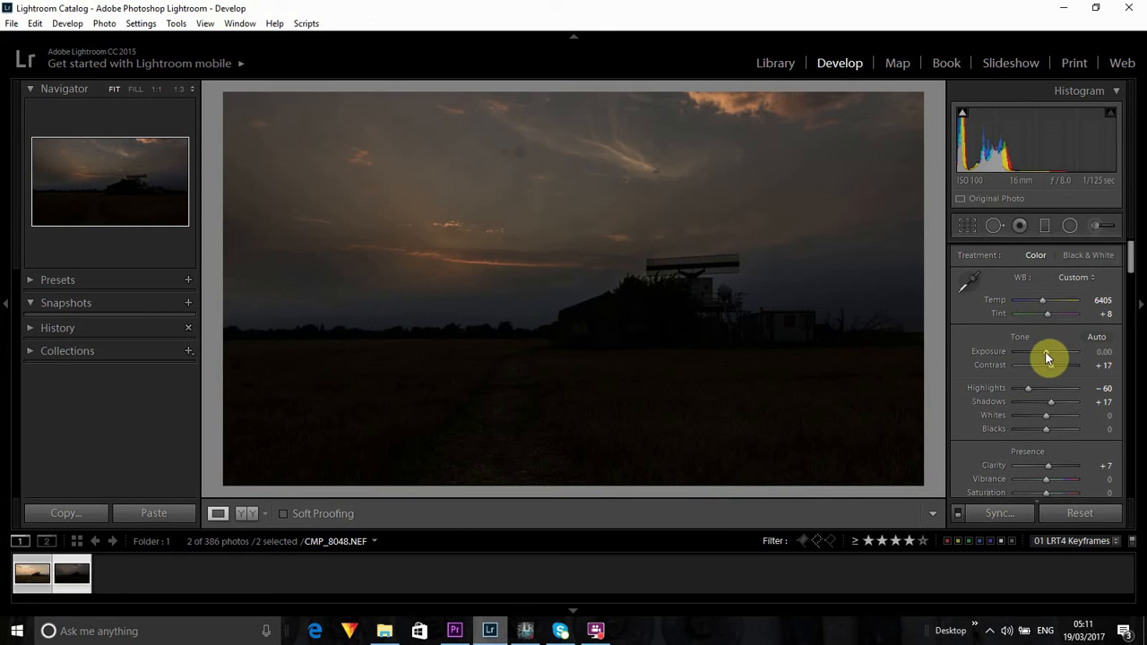
left_click_drag(1047, 351, 1055, 350)
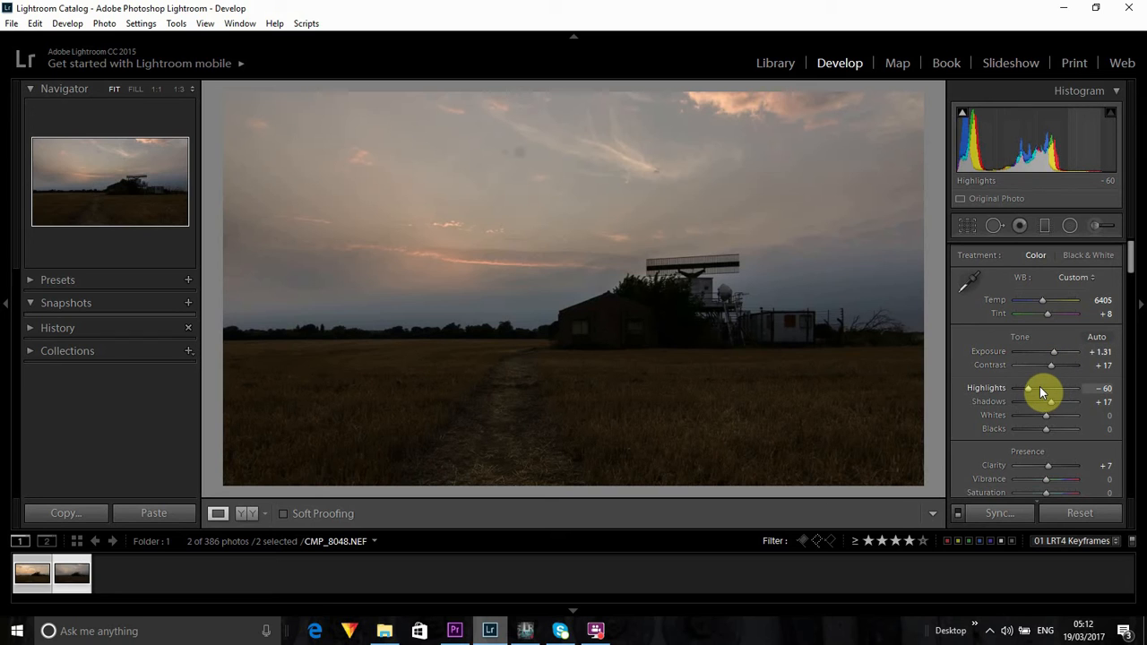
left_click_drag(1028, 386, 1035, 389)
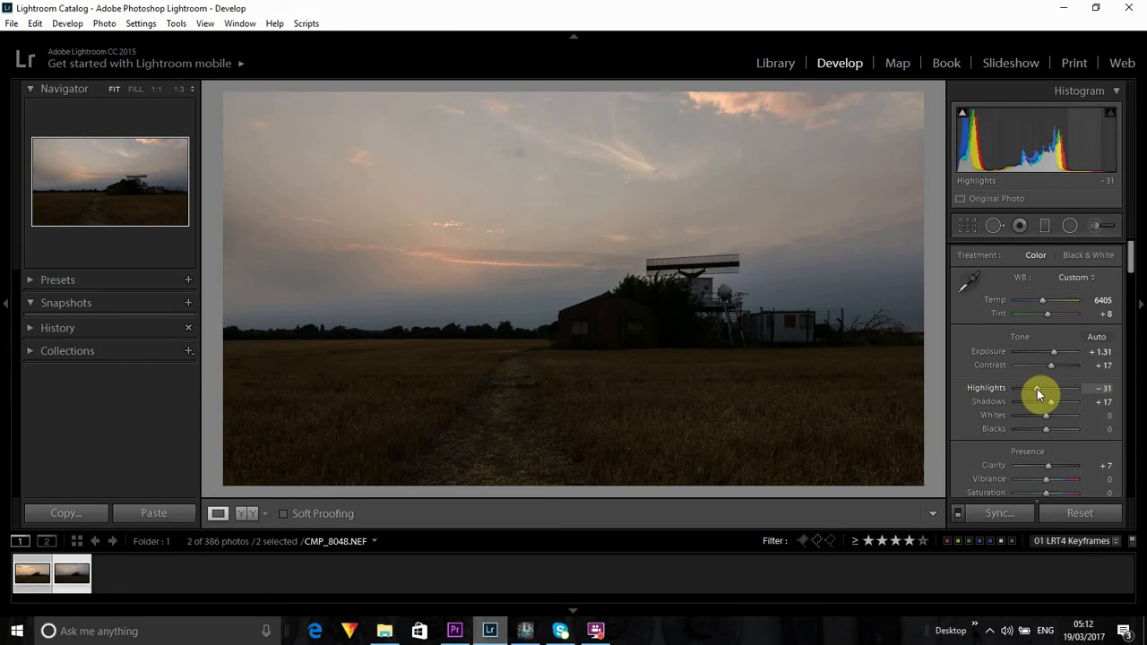
- Set the second keyframe's Highlights to -5, Exposure to +1.43 and Shadows to +29
left_click_drag(1037, 389, 1041, 389)
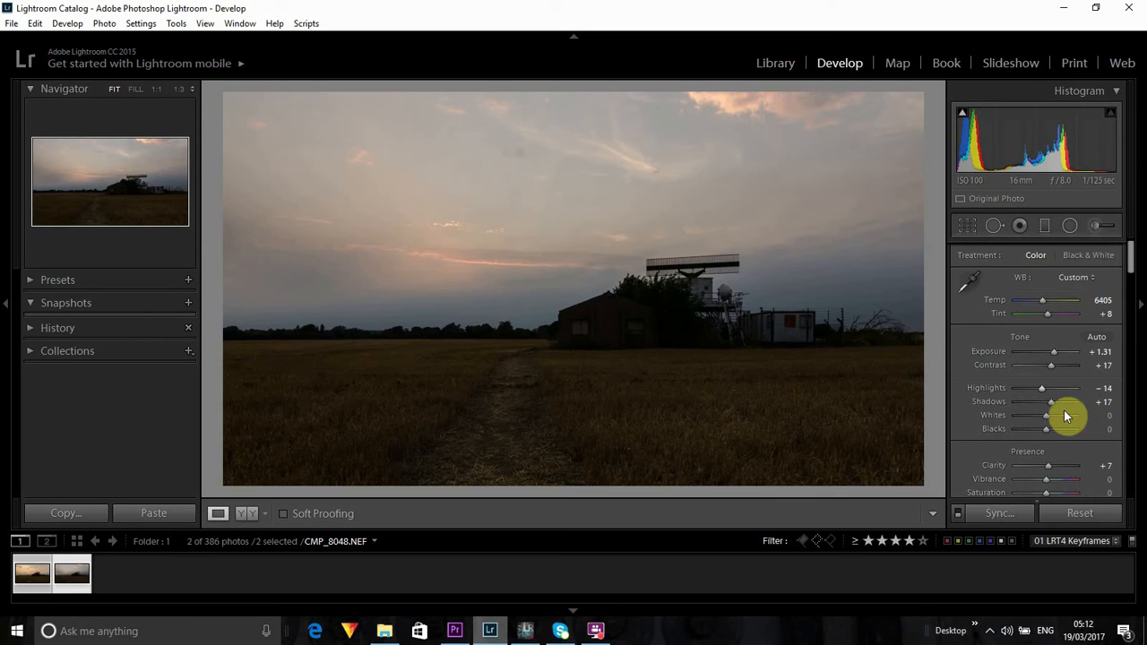
left_click(1041, 387)
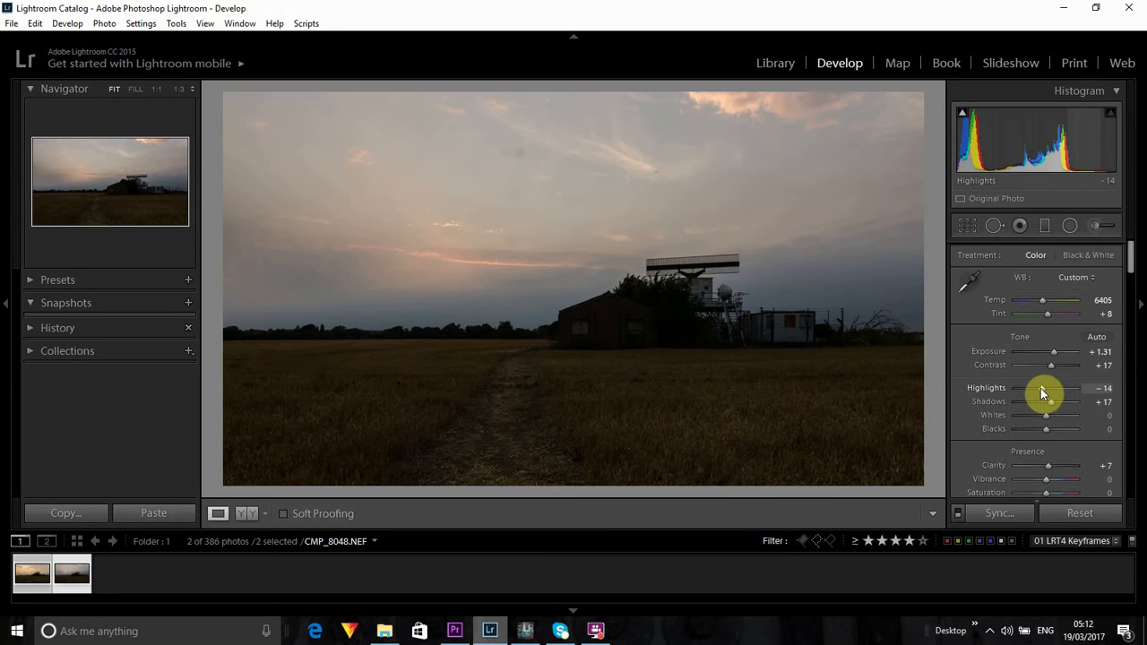
left_click_drag(1041, 387, 1043, 388)
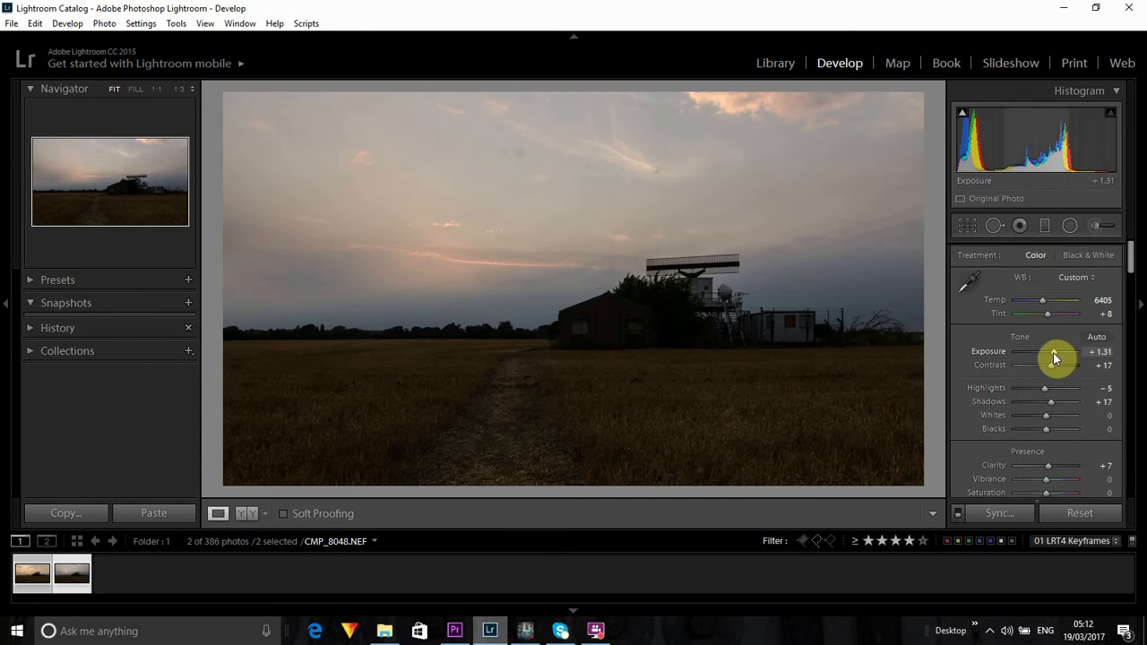
left_click_drag(1053, 352, 1054, 353)
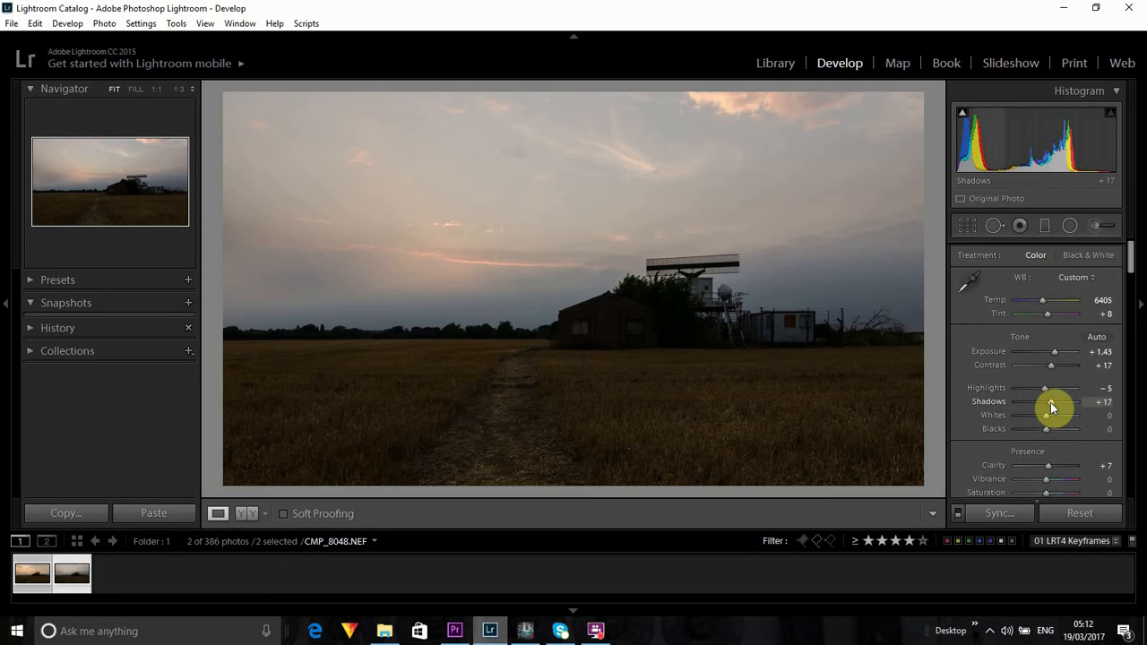
left_click_drag(1051, 402, 1054, 403)
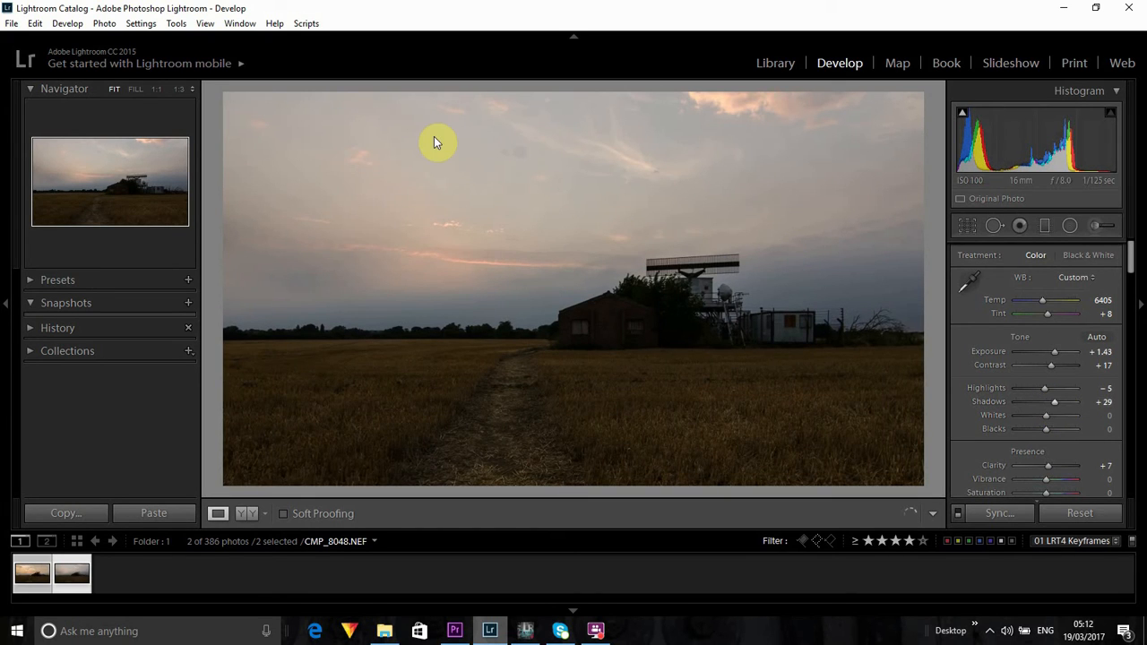
- Save the metadata of both selected keyframes to their files from the Library module
left_click(775, 64)
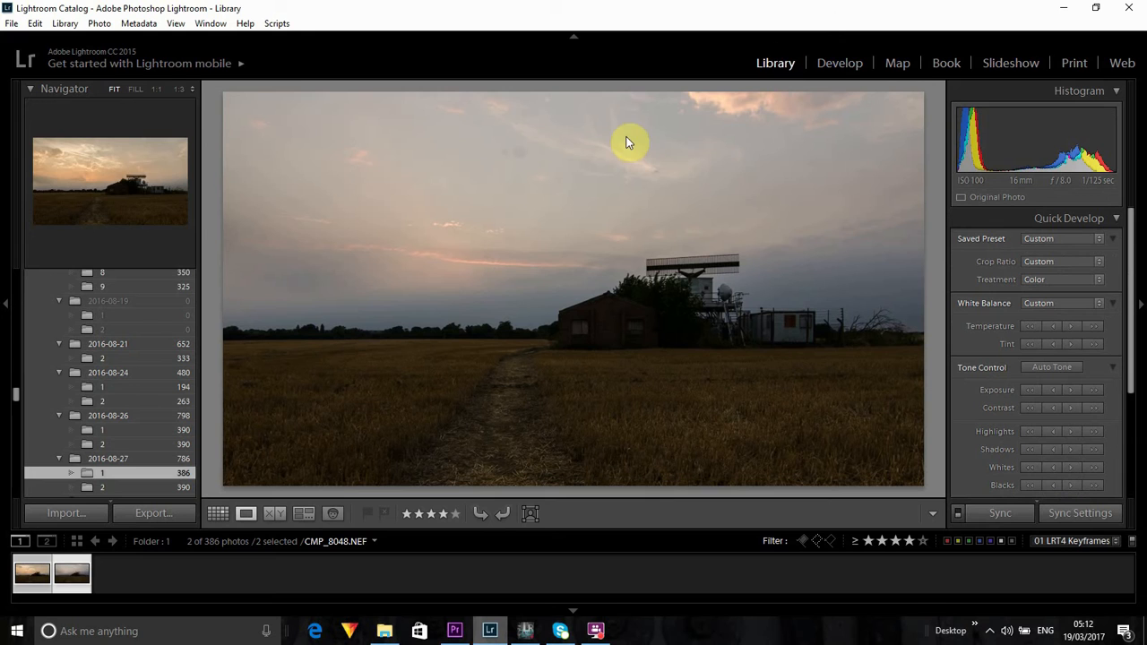
right_click(74, 576)
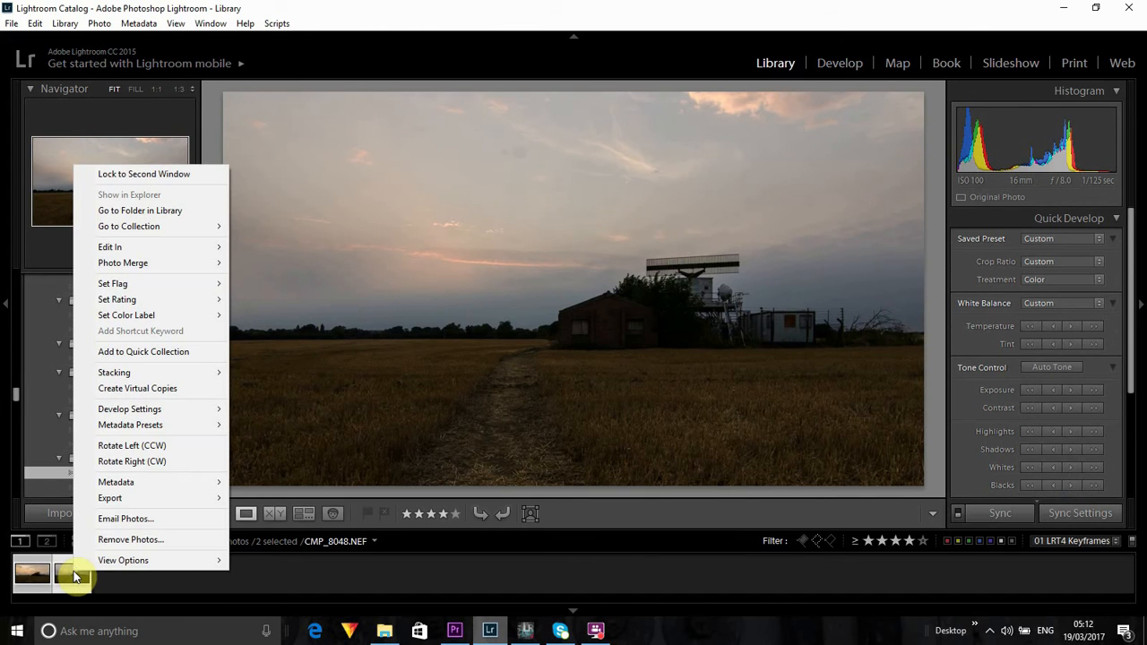
mouse_move(144, 483)
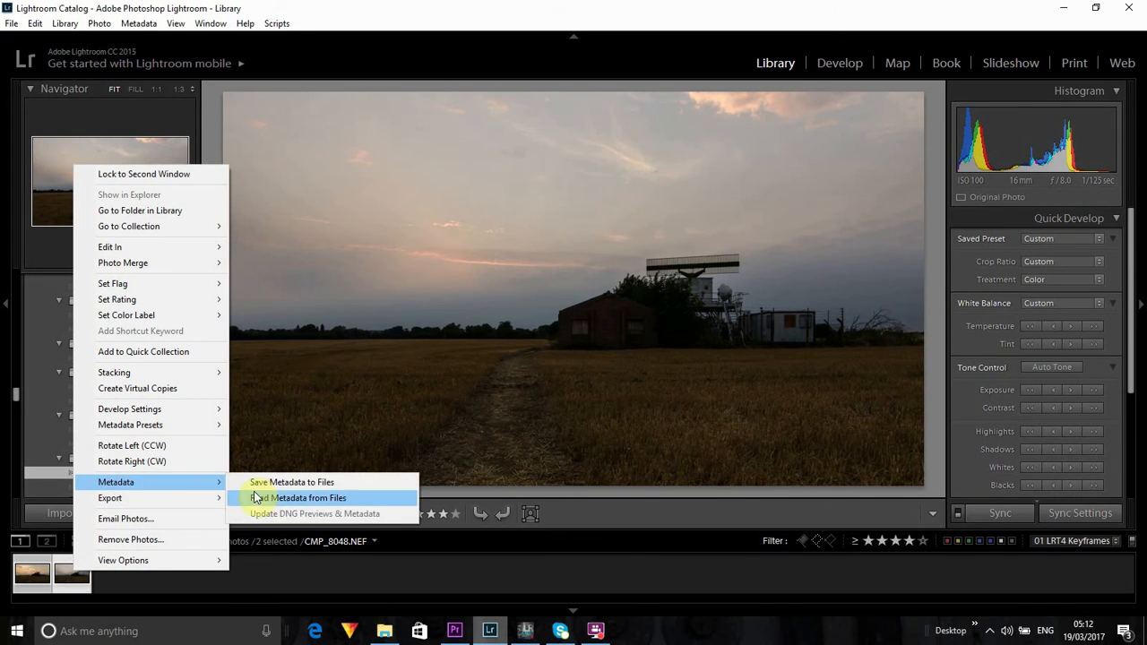
left_click(298, 482)
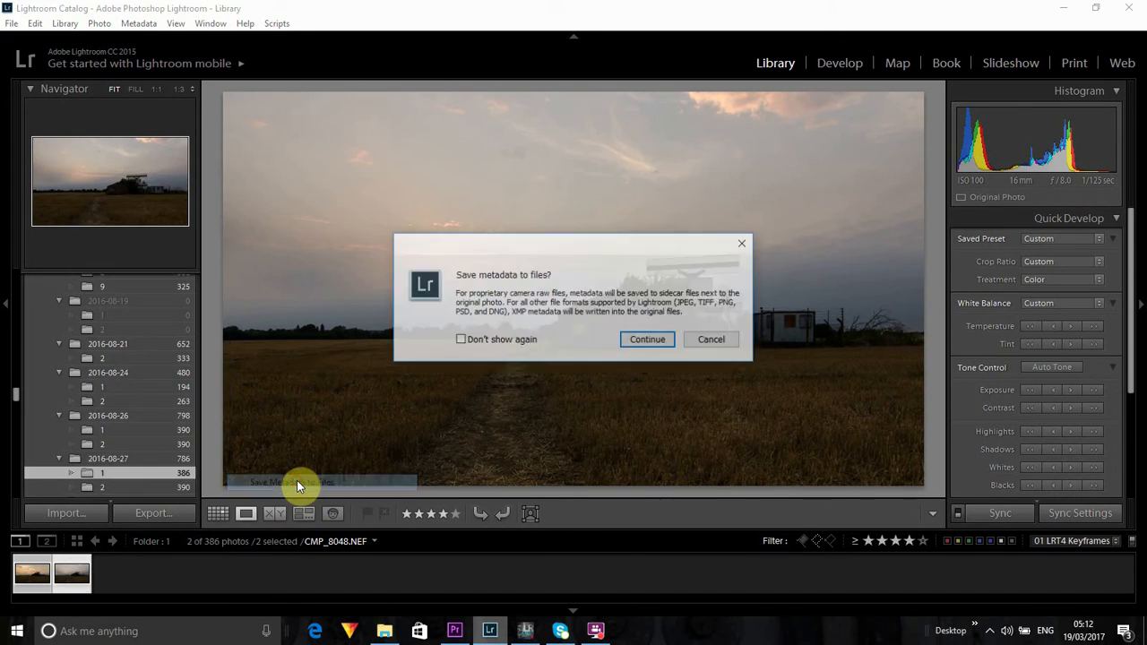
left_click(647, 340)
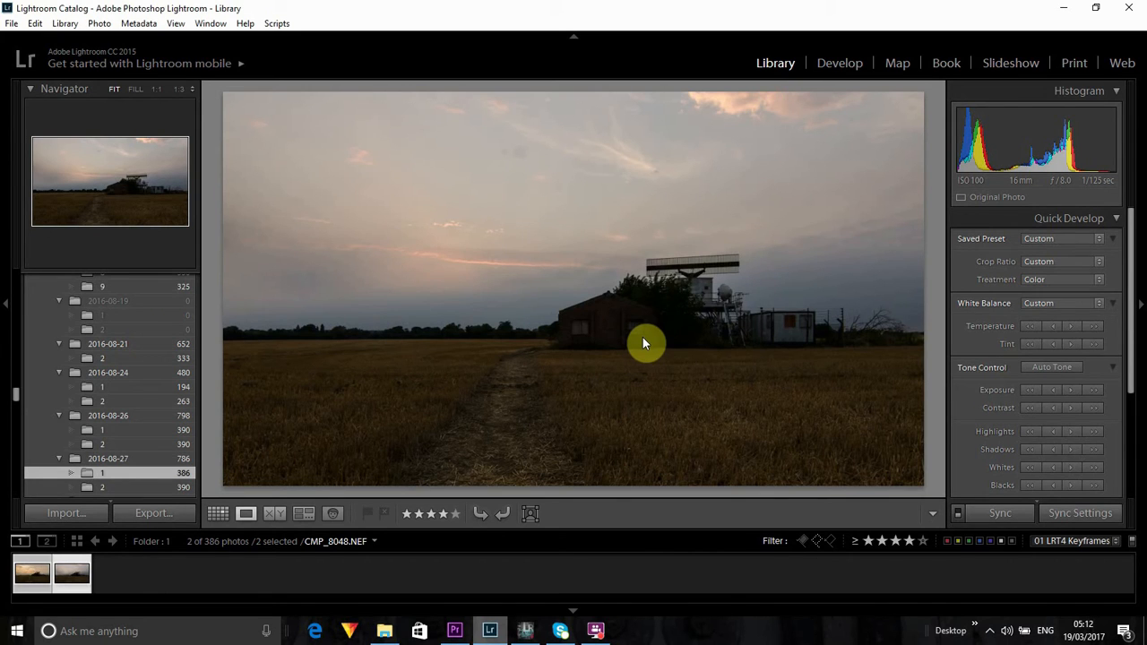
- Switch to LRTimelapse, reload the sequence's edited metadata and apply Auto Transition between the keyframes
key("alt+Tab")
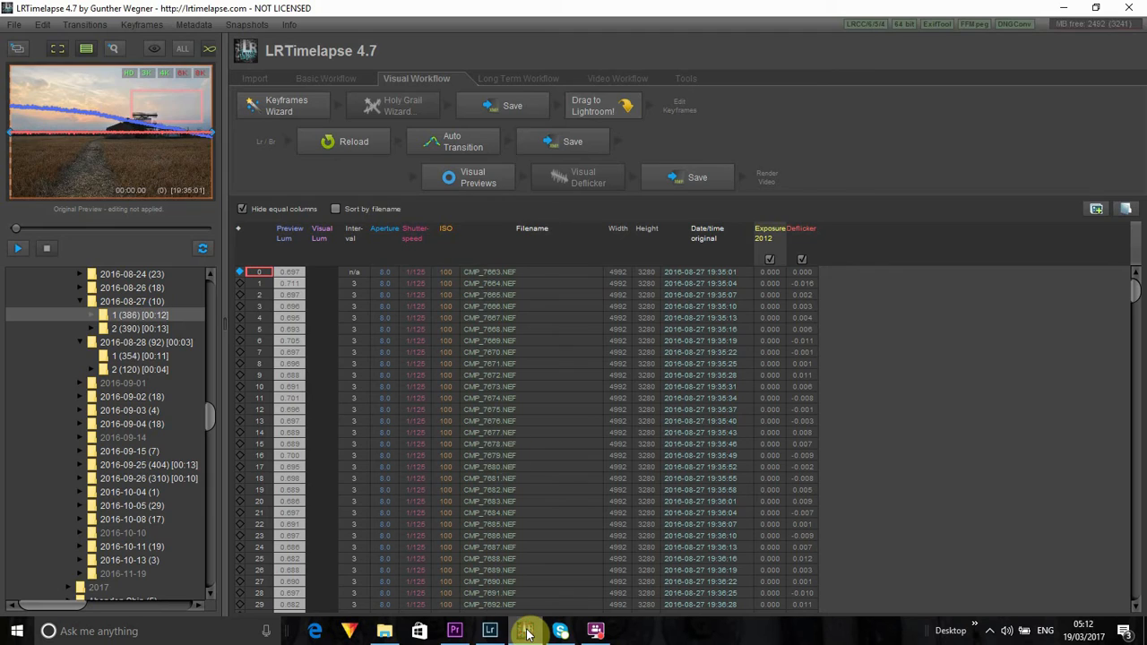
left_click(341, 141)
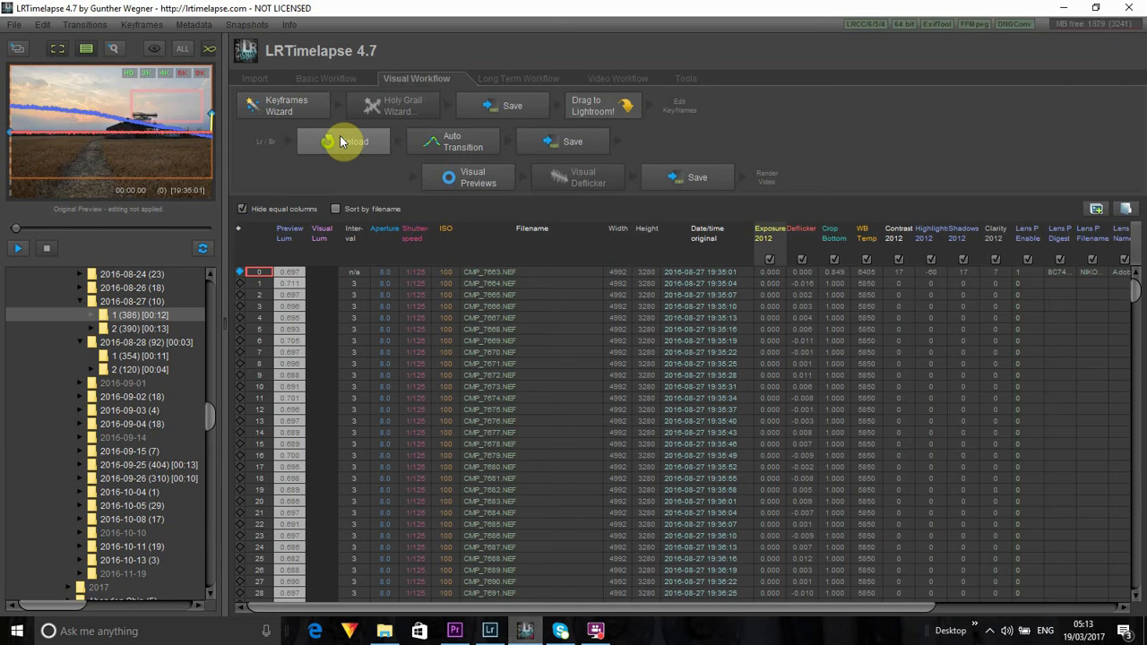
left_click(452, 139)
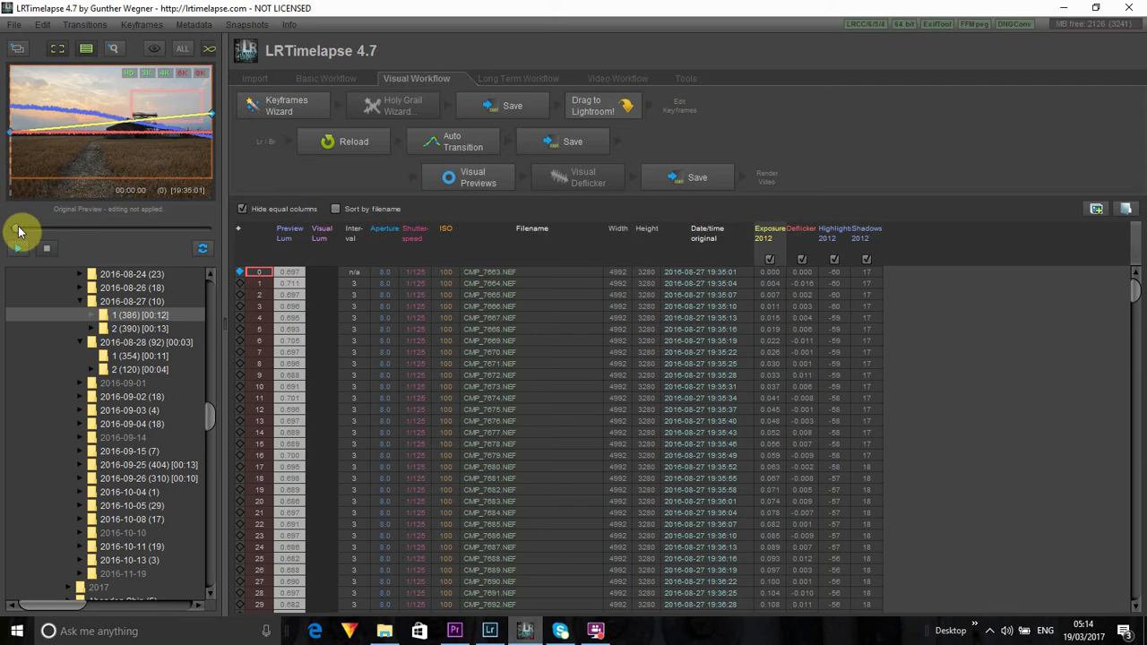
- Mark a rectangular luminance reference area over the open sky in the first frame's preview
mouse_move(20, 230)
left_mouse_down()
mouse_move(216, 233)
mouse_move(12, 227)
left_mouse_up()
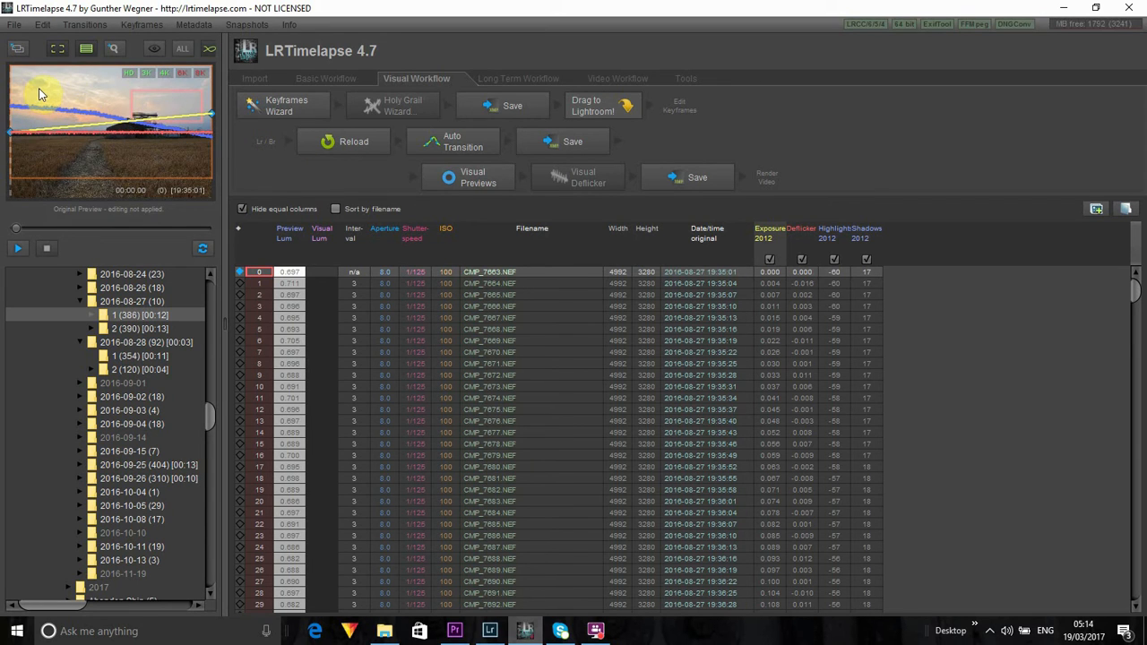
left_click_drag(69, 102, 114, 119)
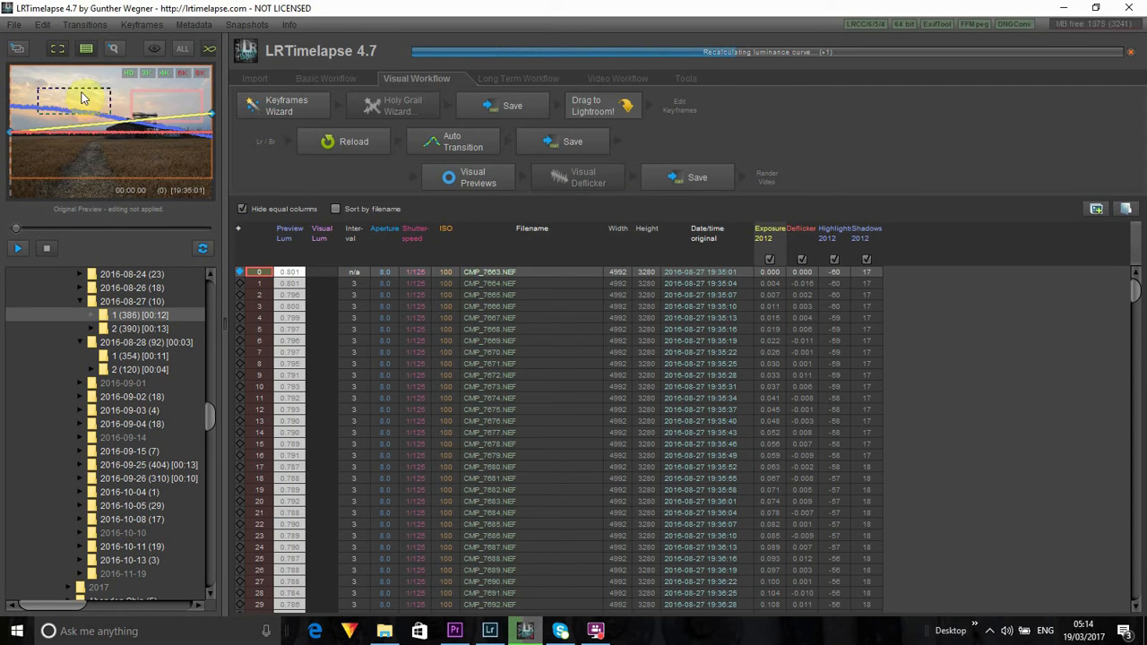
left_click(101, 177)
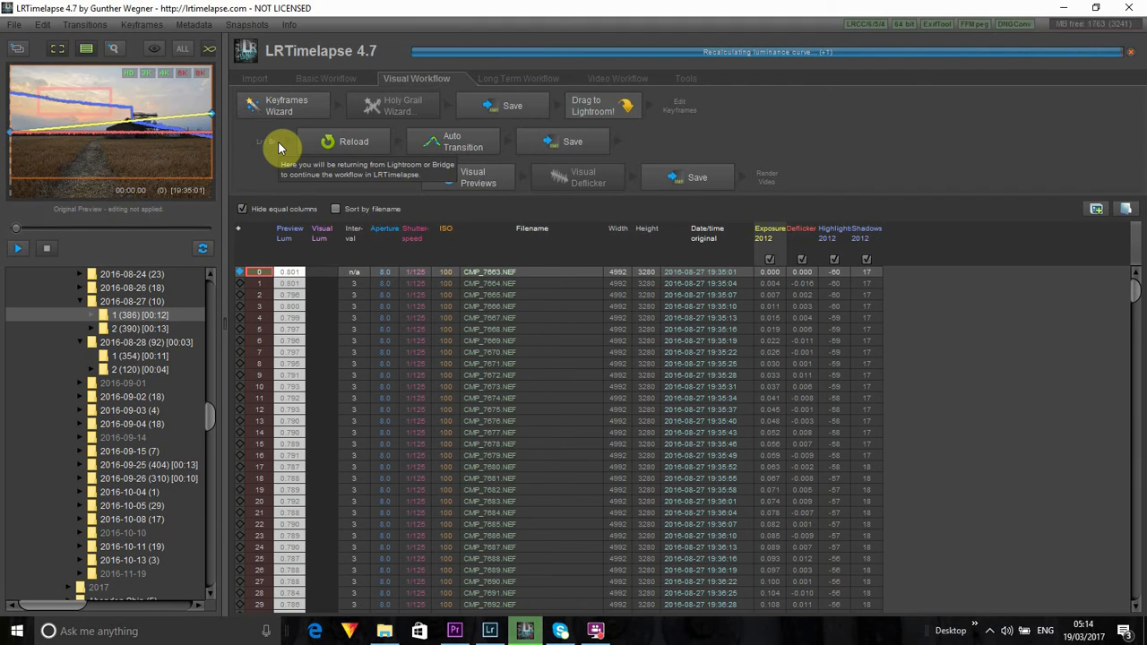
- Apply the Basic Workflow's simple Deflicker with Smoothing at 10 and save the sequence
left_click(328, 79)
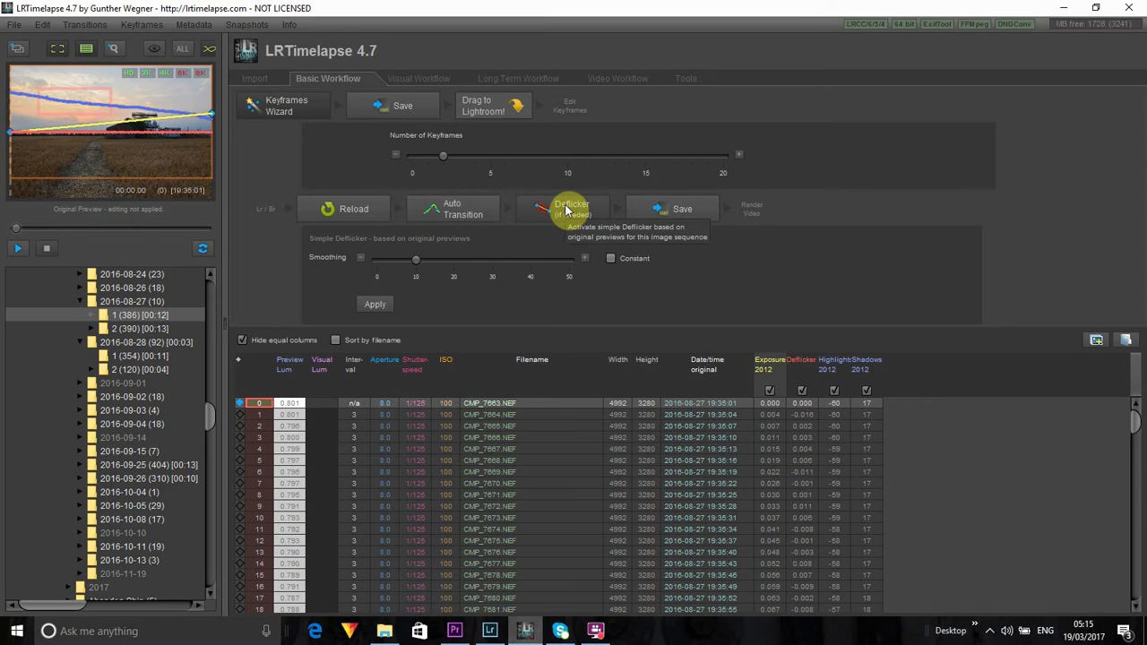
left_click(374, 304)
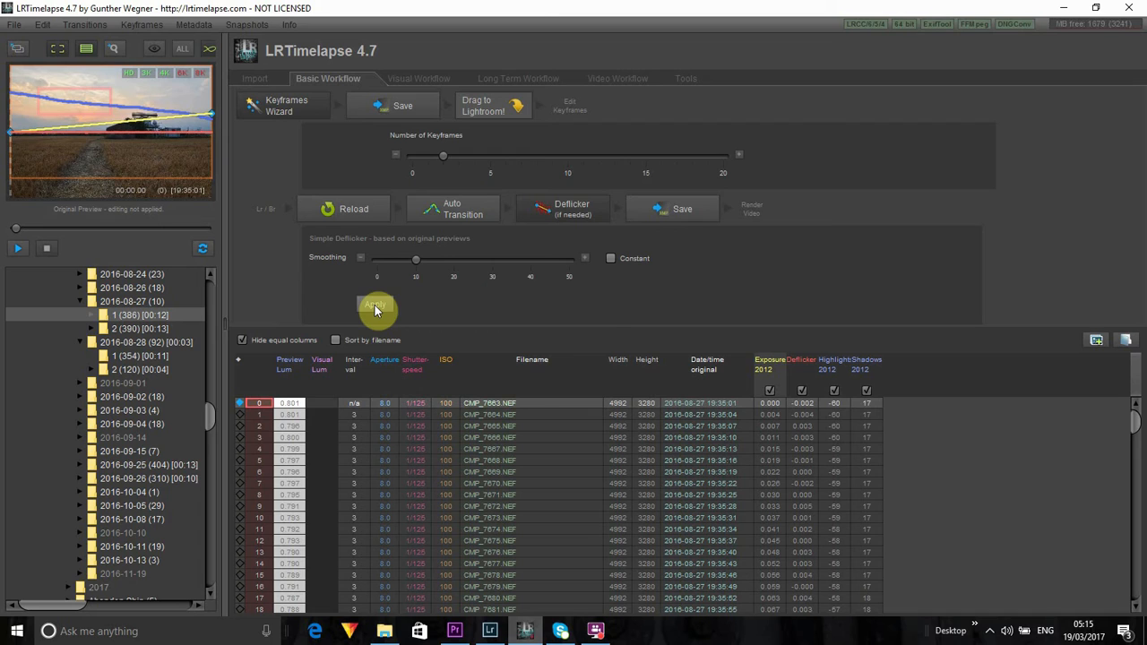
left_click(674, 209)
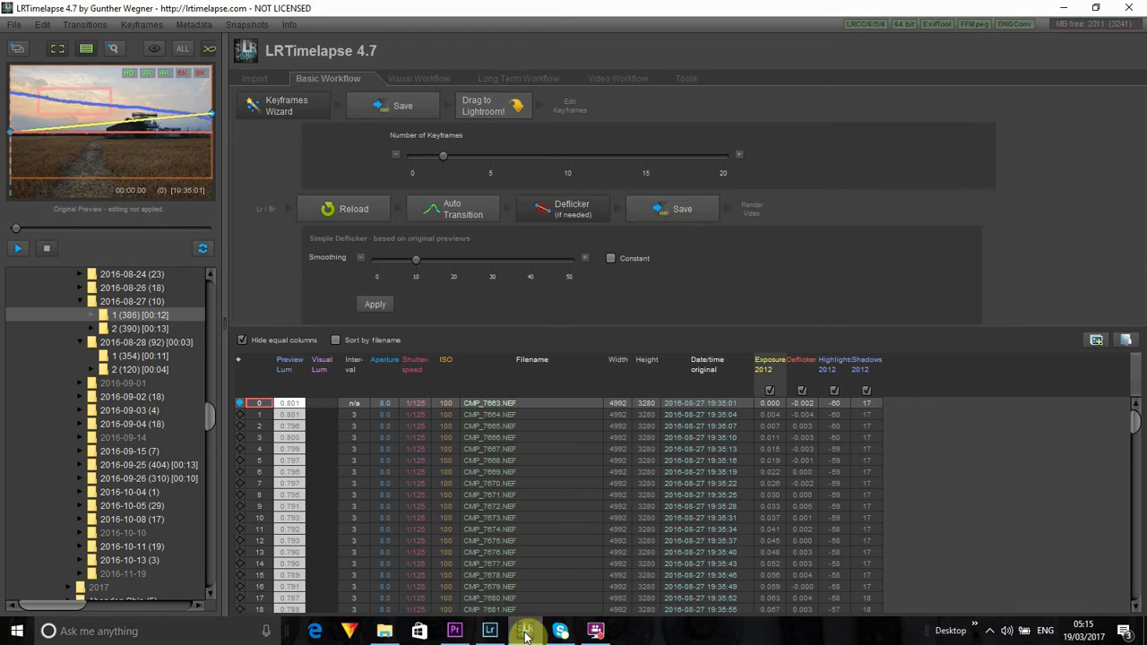
- Switch to Lightroom, filter the folder with the 00 LRT4 Full Sequence preset and select all its photos
left_click(495, 633)
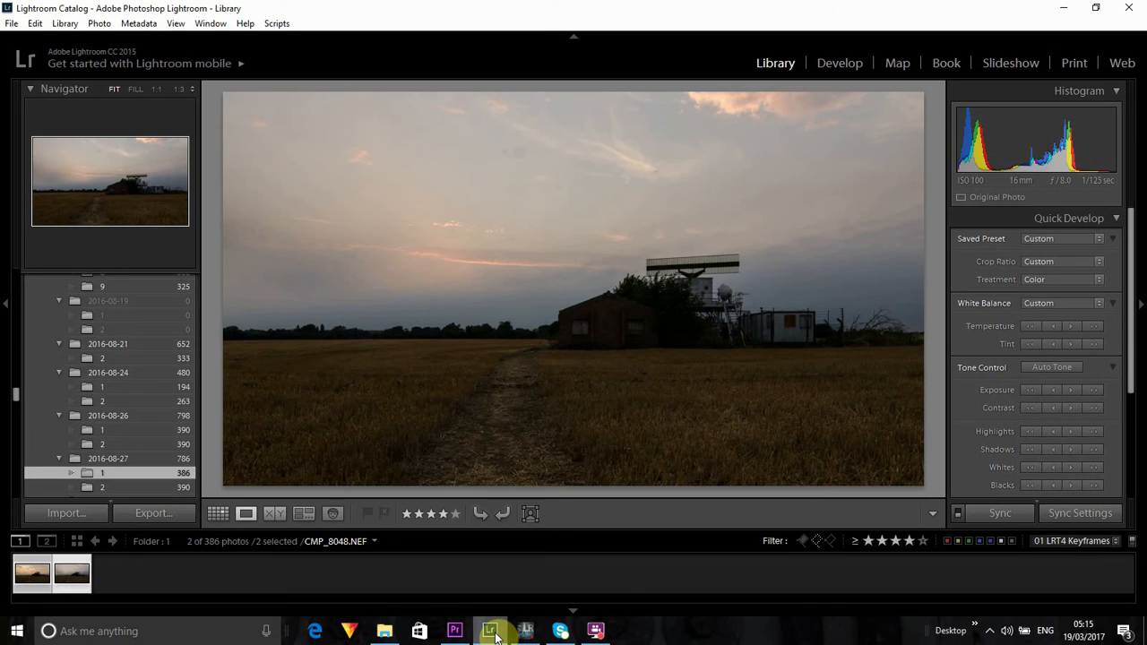
left_click(1070, 542)
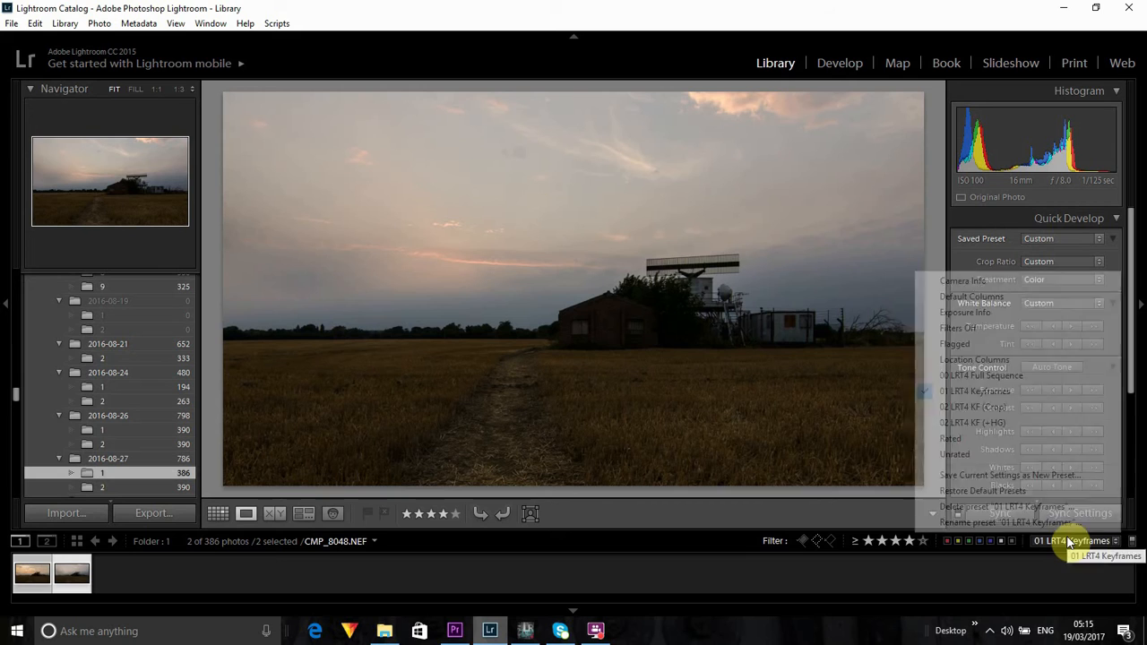
left_click(999, 375)
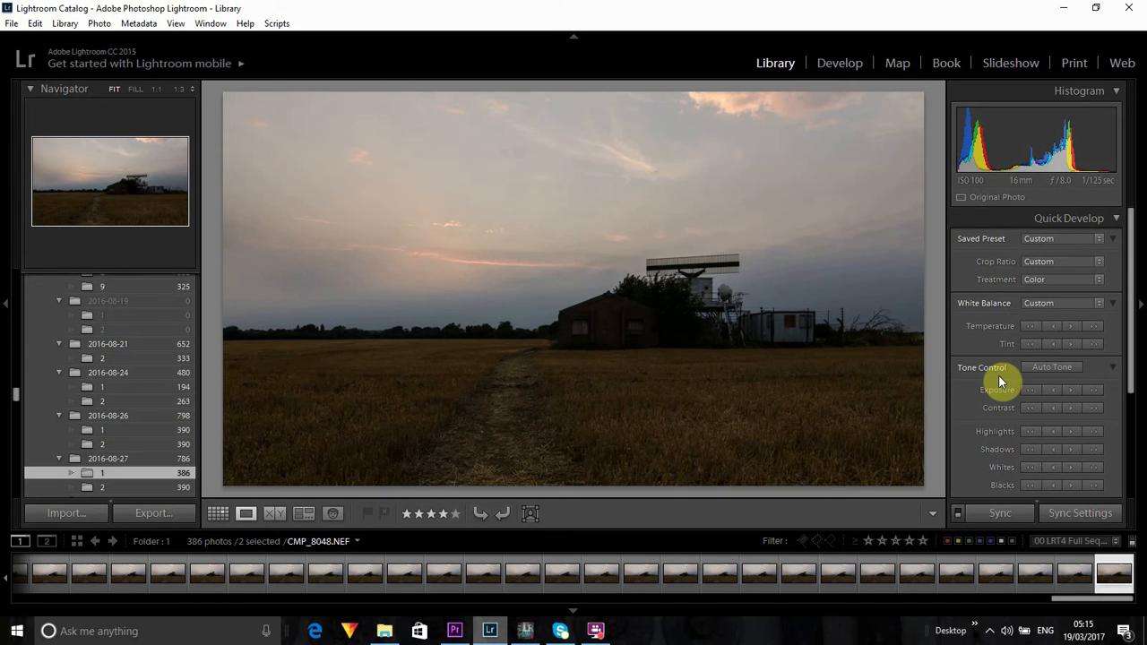
key("ctrl+a")
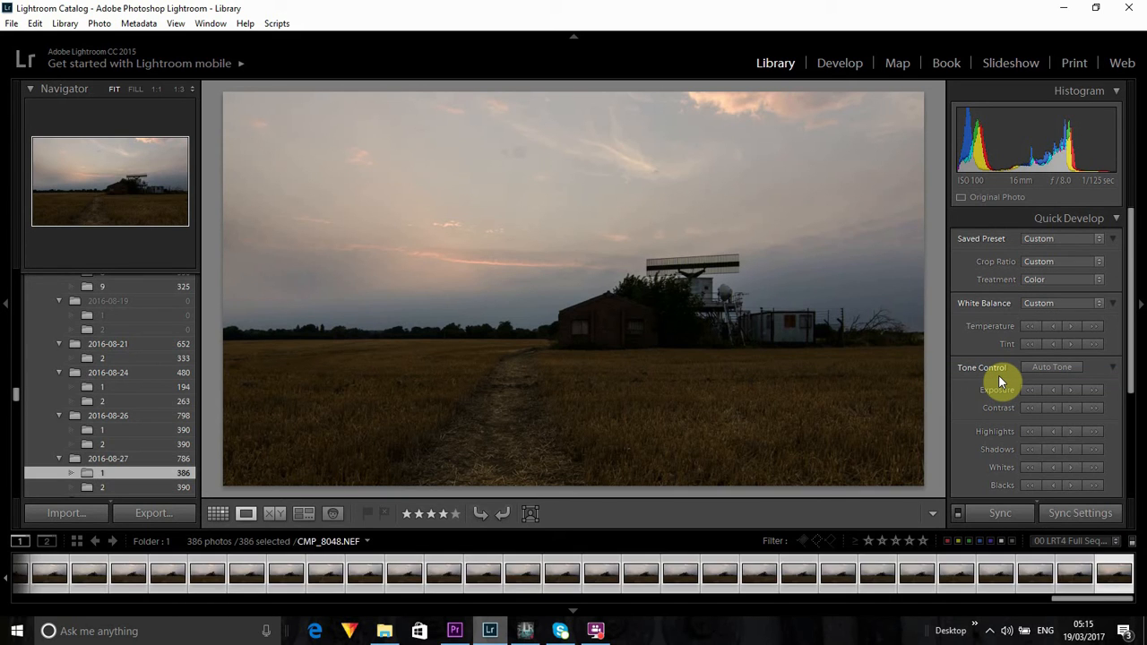
- Read the metadata from files for all selected photos of the sequence
right_click(528, 572)
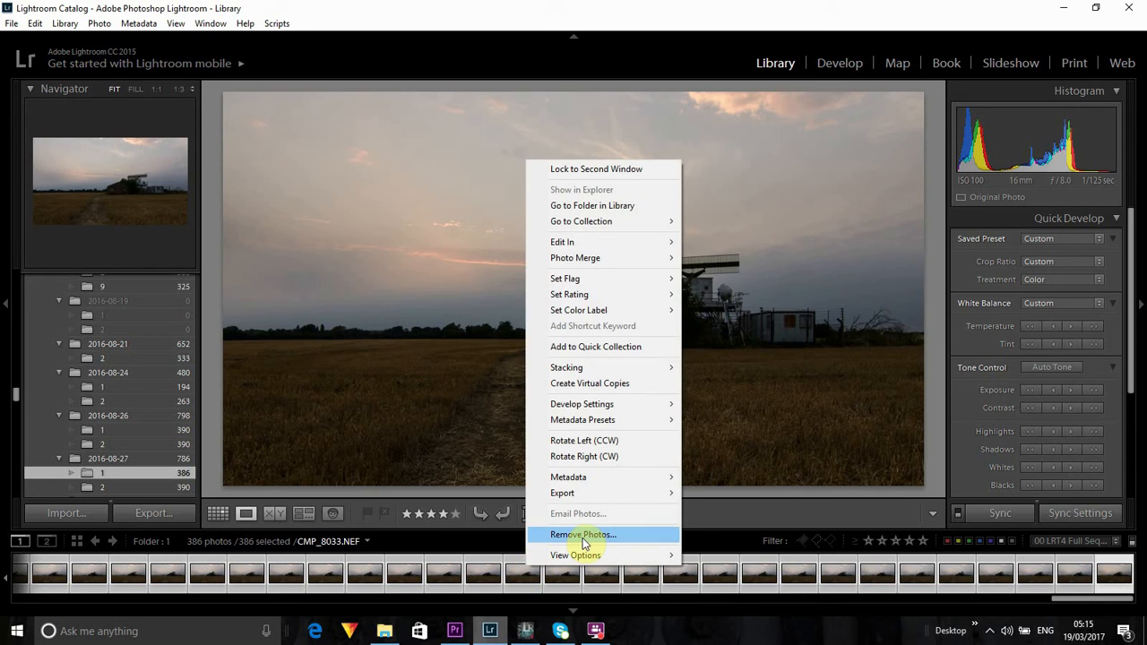
mouse_move(600, 479)
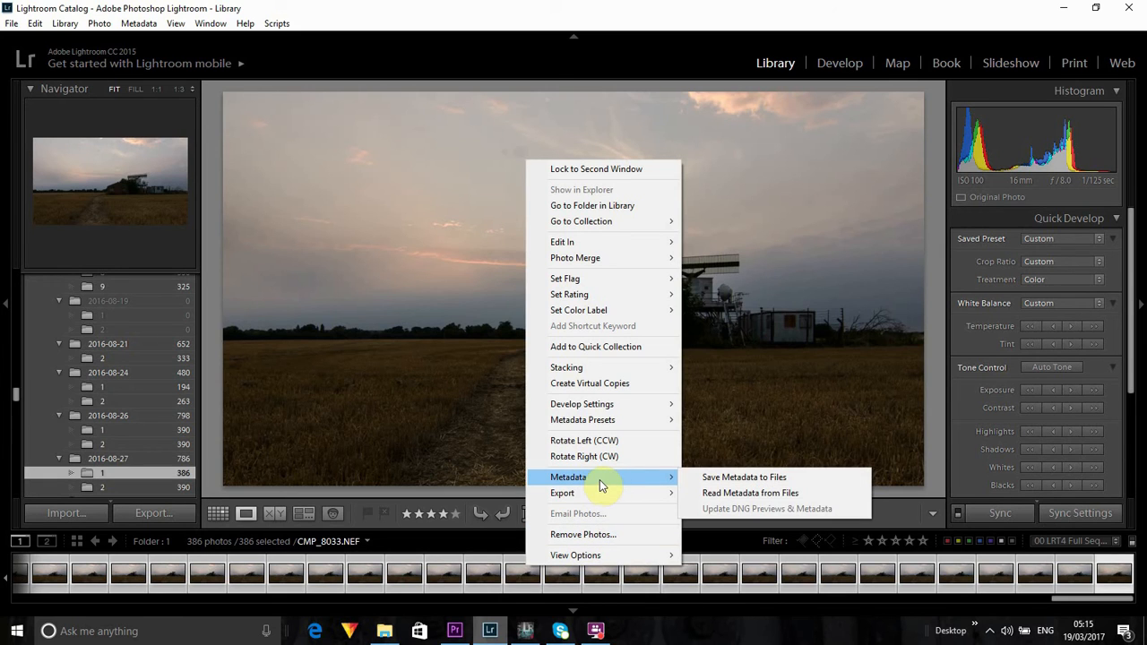
left_click(758, 494)
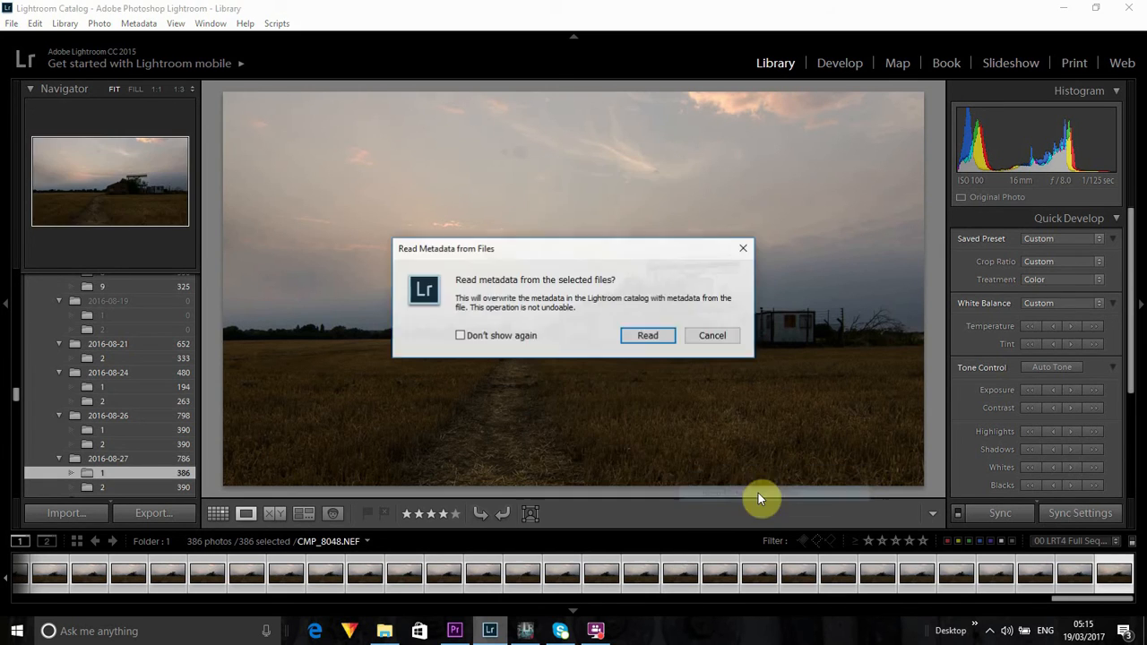
left_click(647, 336)
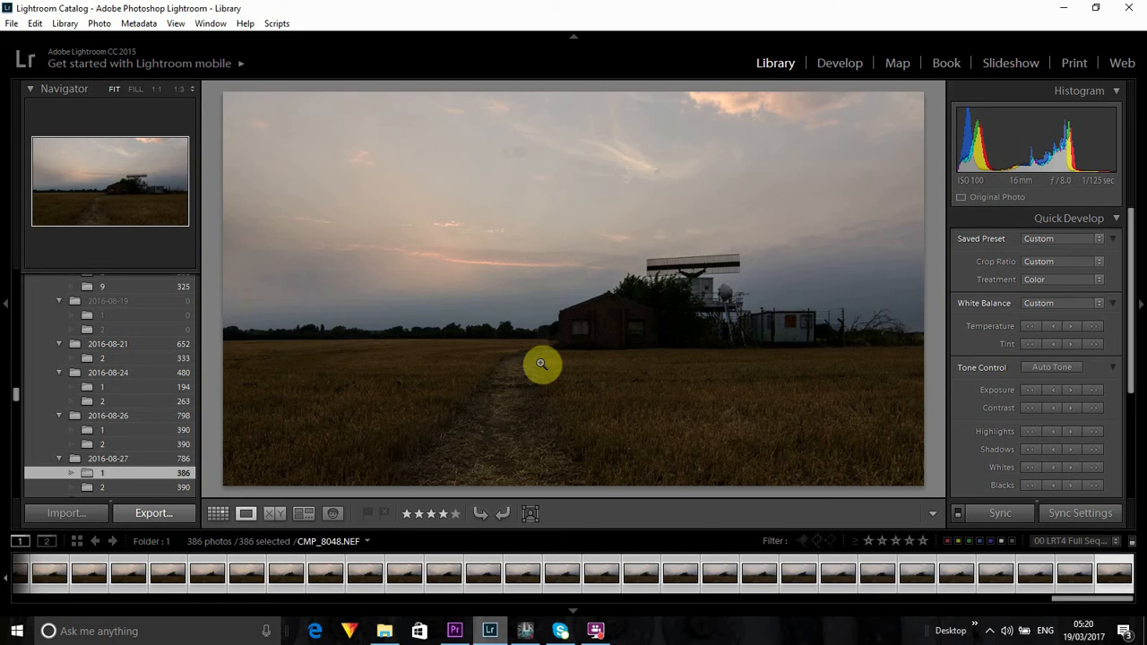
right_click(564, 276)
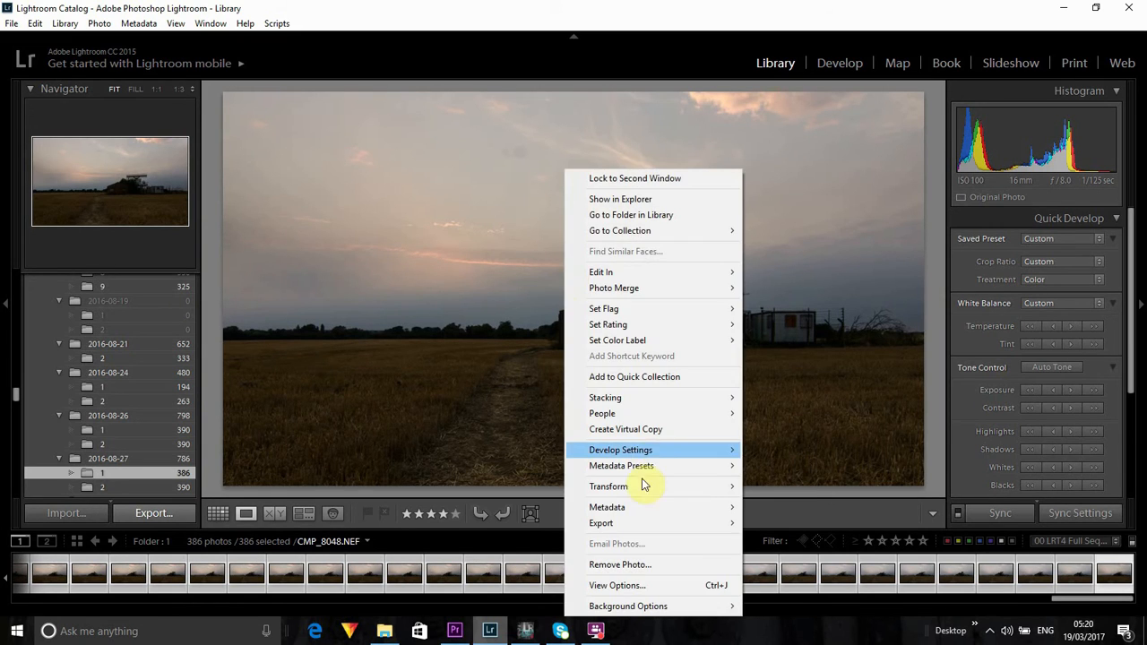
mouse_move(640, 523)
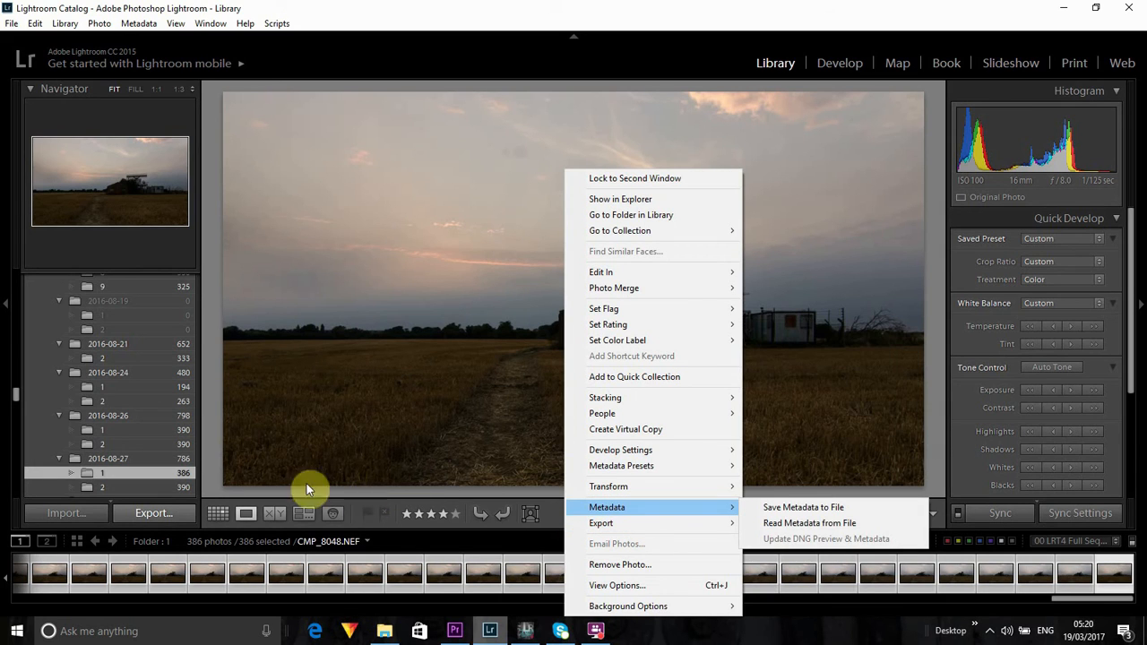
left_click(166, 512)
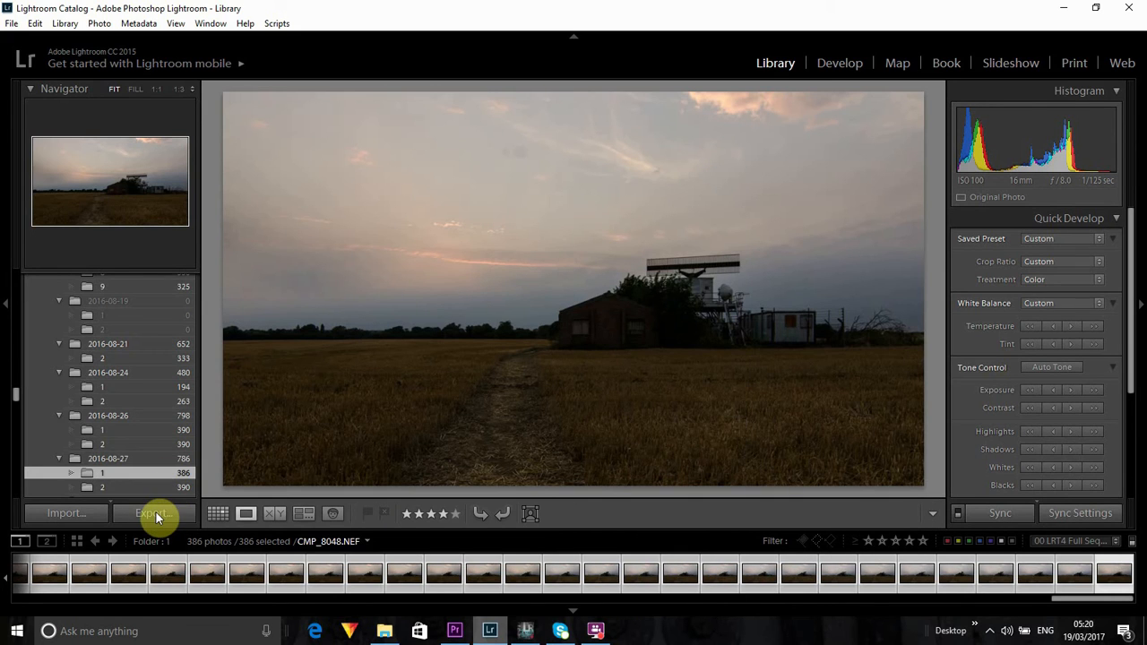
- Open the export settings for the selected photos and set the export destination to Export Time Lapse (LRTimelapse)
left_click(155, 514)
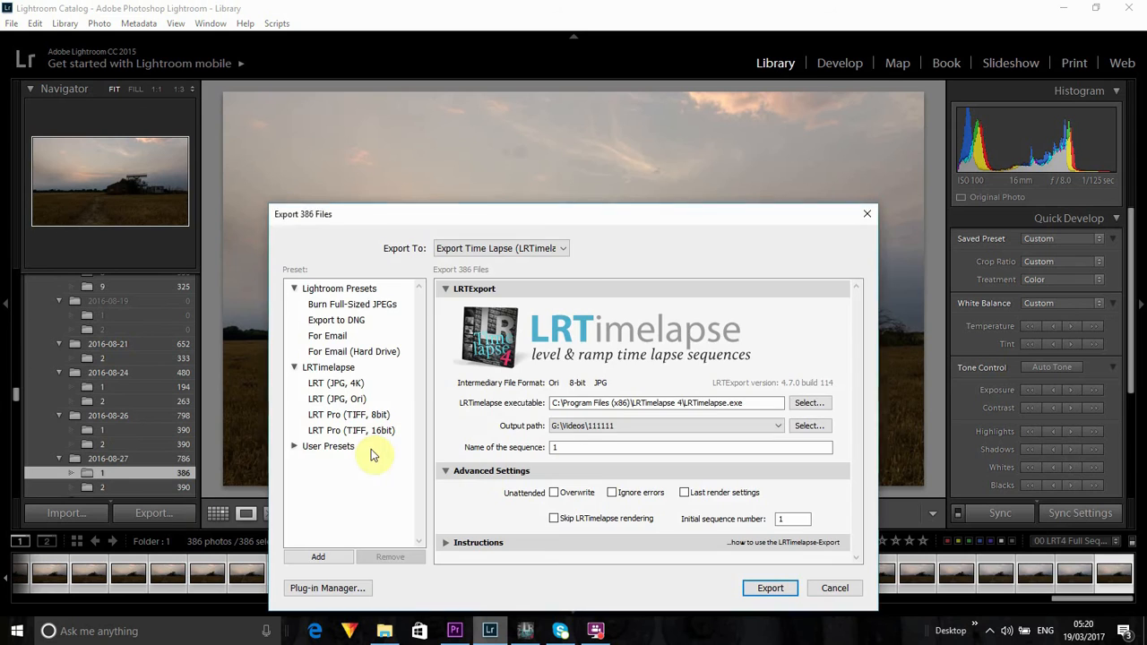
left_click(563, 248)
left_click(507, 285)
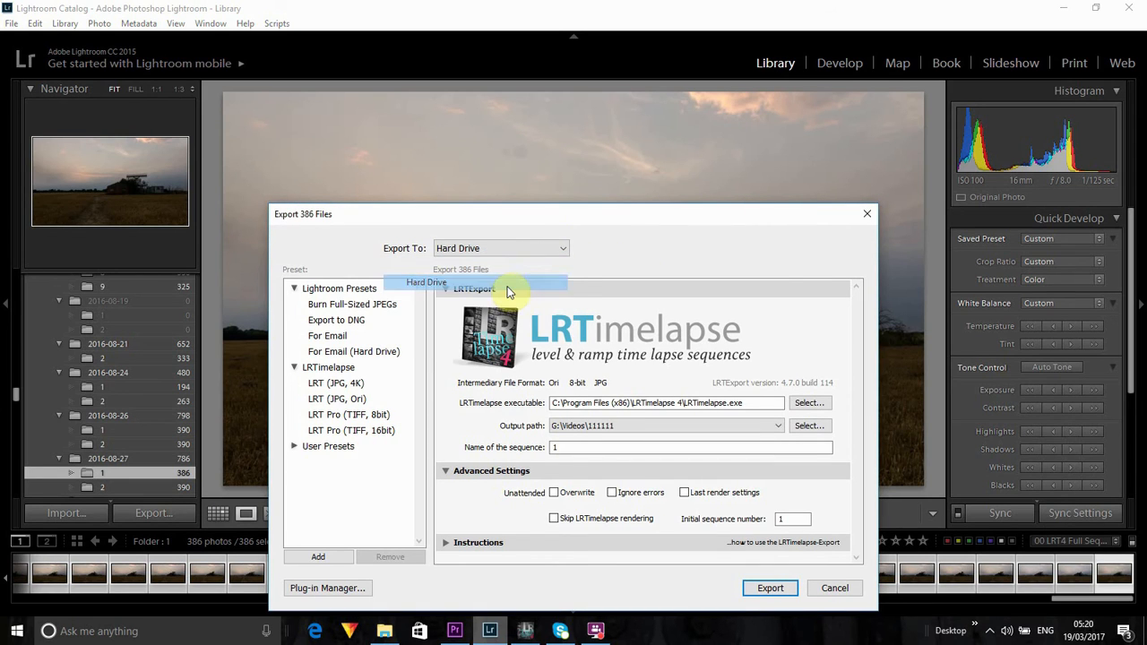
left_click(563, 251)
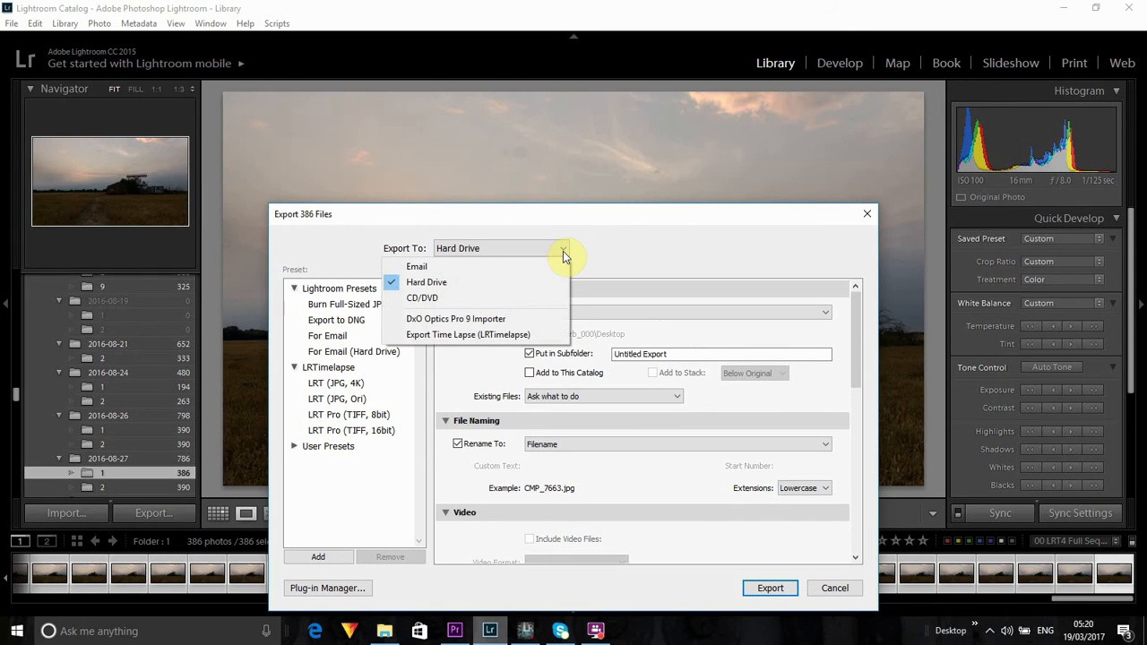
left_click(499, 343)
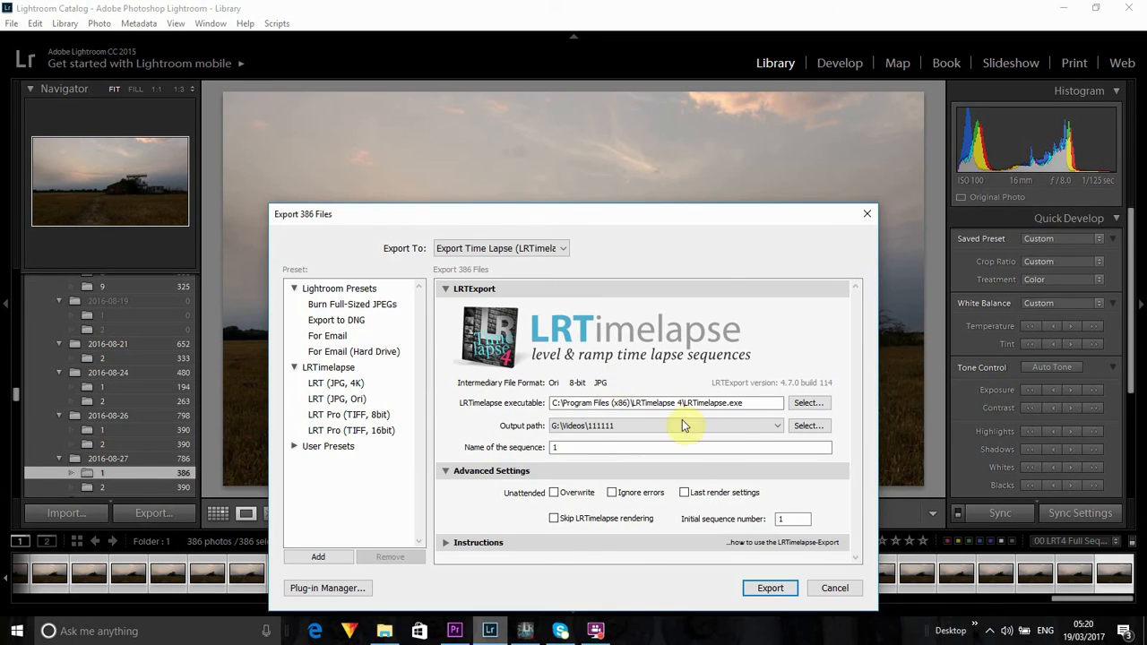
- Review where the rendered video's output folder and the sequence name are set in the LRTimelapse export settings
left_click(808, 427)
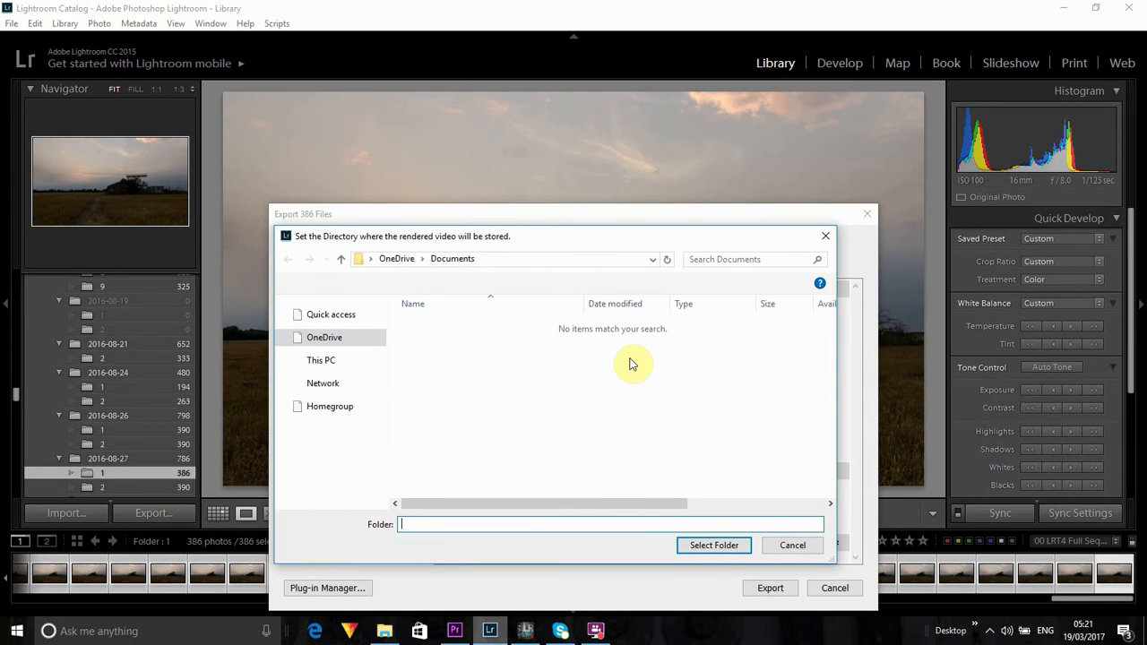
left_click(792, 547)
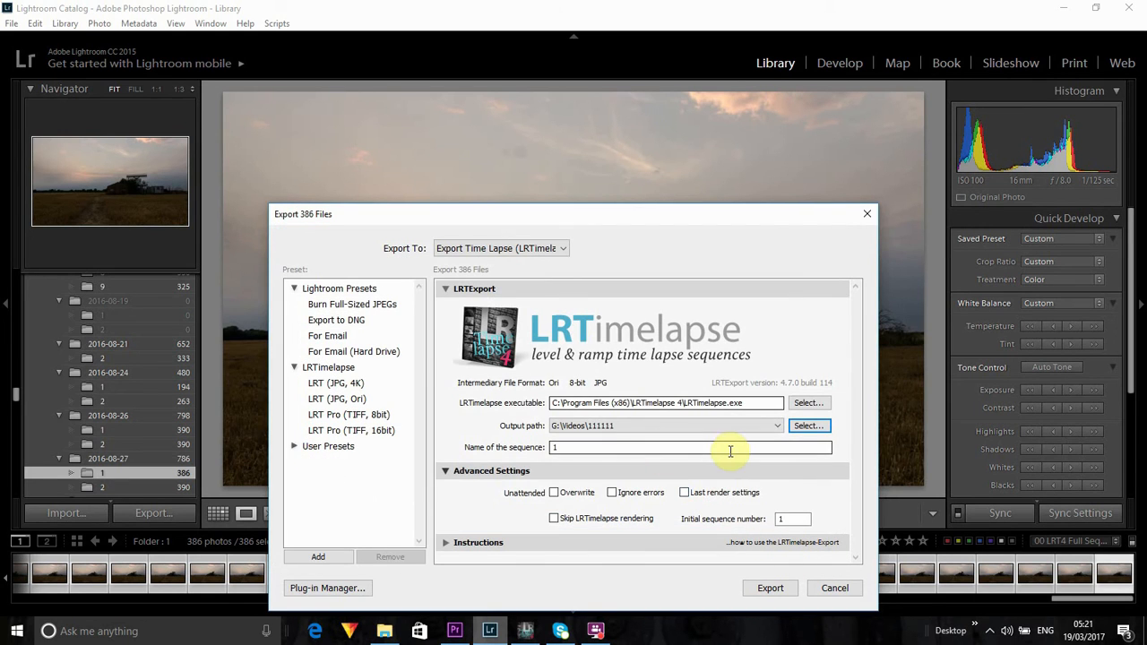
double_click(574, 446)
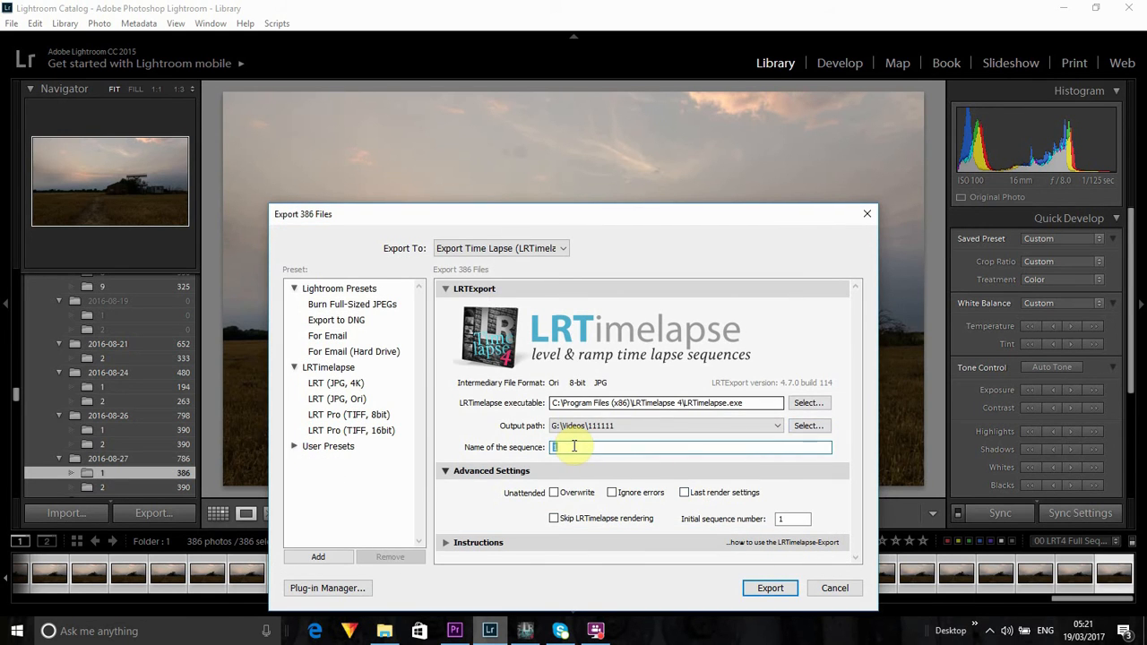
left_click(574, 445)
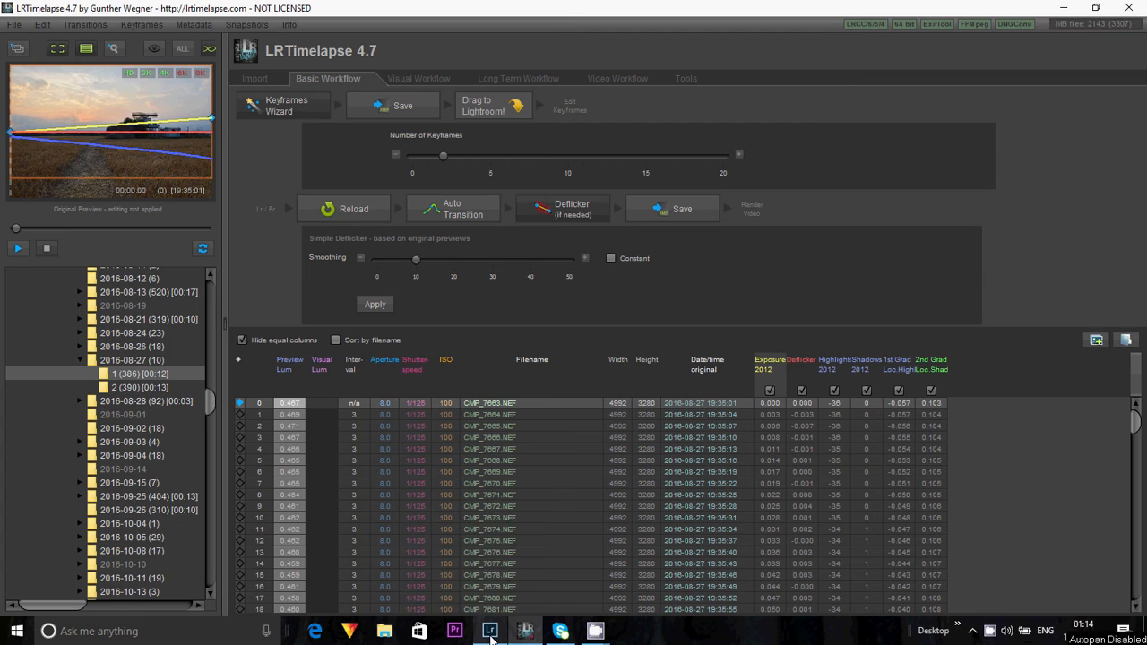
- Open the Render Video settings in LRTimelapse for the exported JPG sequence
mouse_move(492, 639)
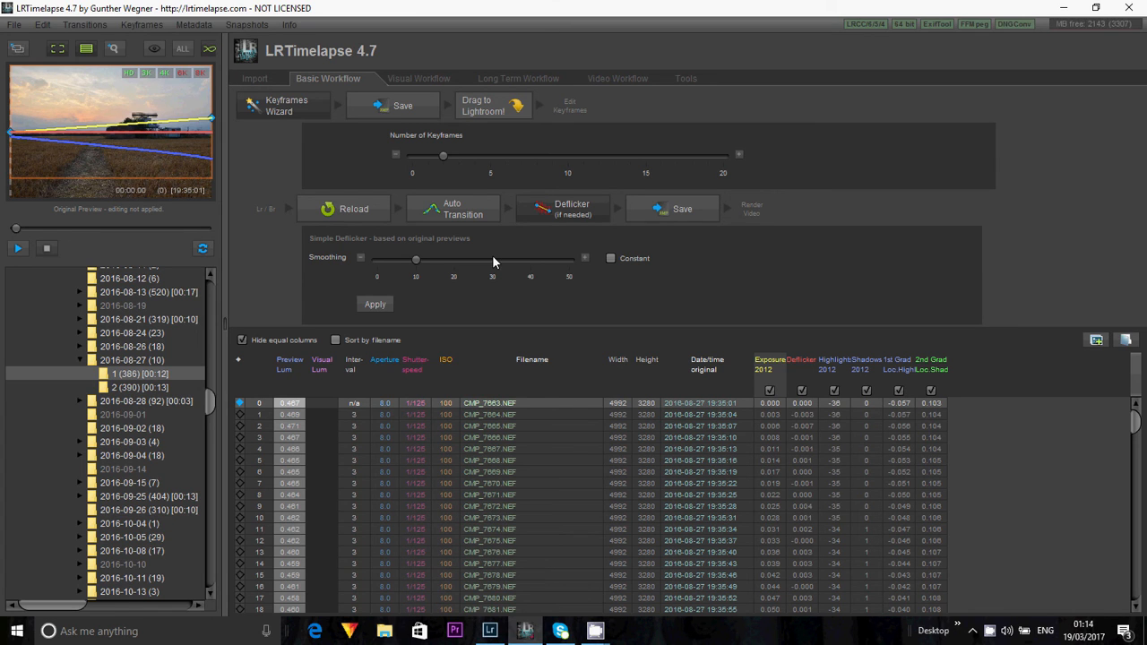
left_click(15, 24)
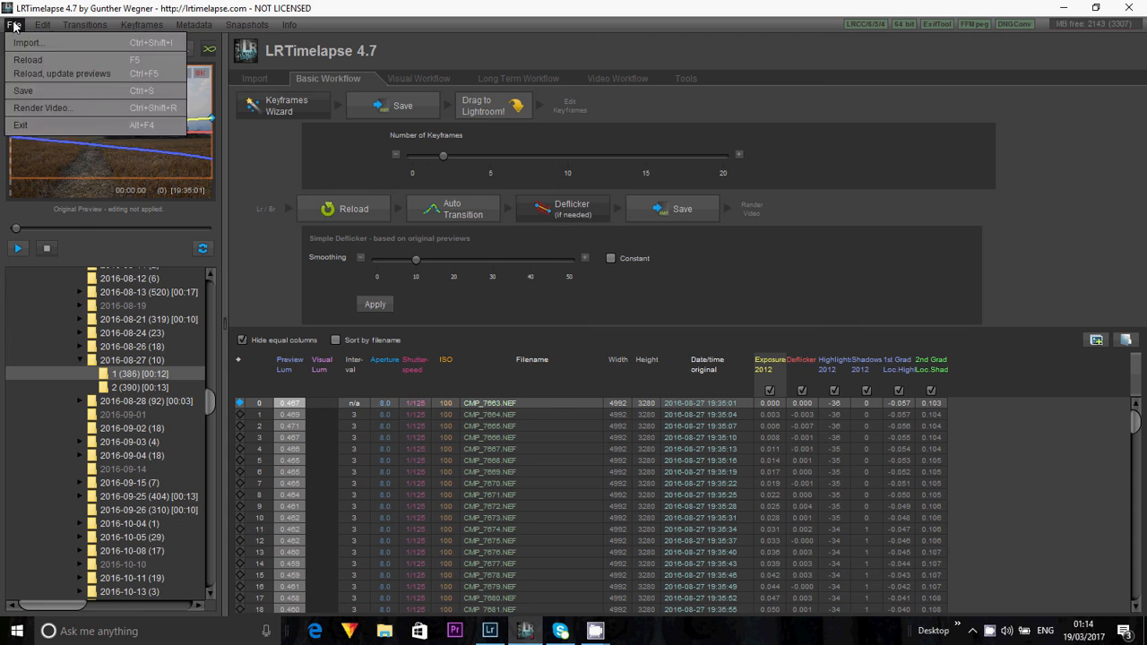
left_click(43, 108)
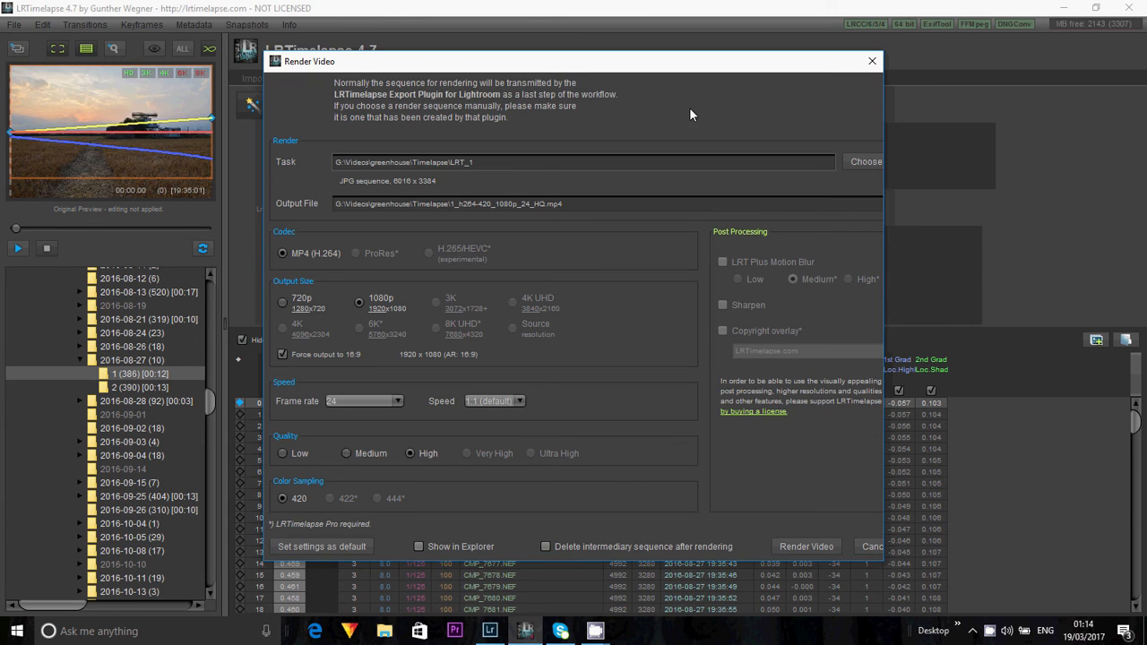